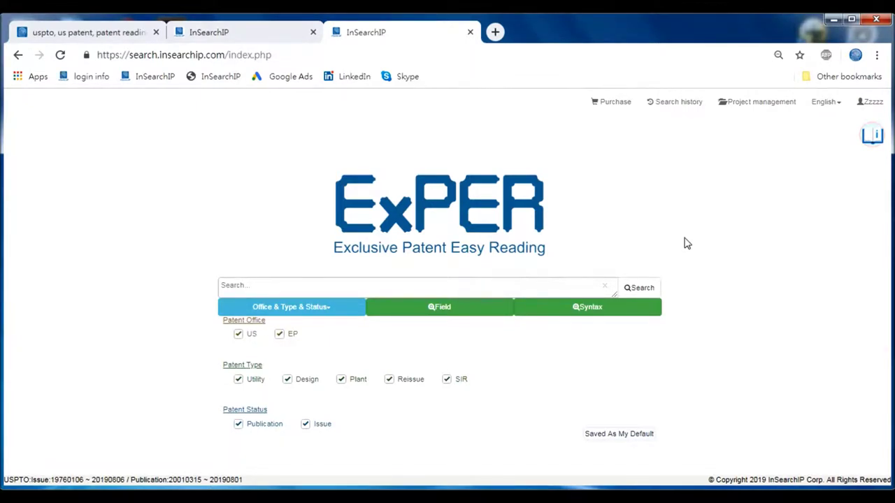
Collapse the Office & Type & Status filter panel so only the search box remains, then select the search field.
{"action": "left_click", "coordinate": [857, 316]}
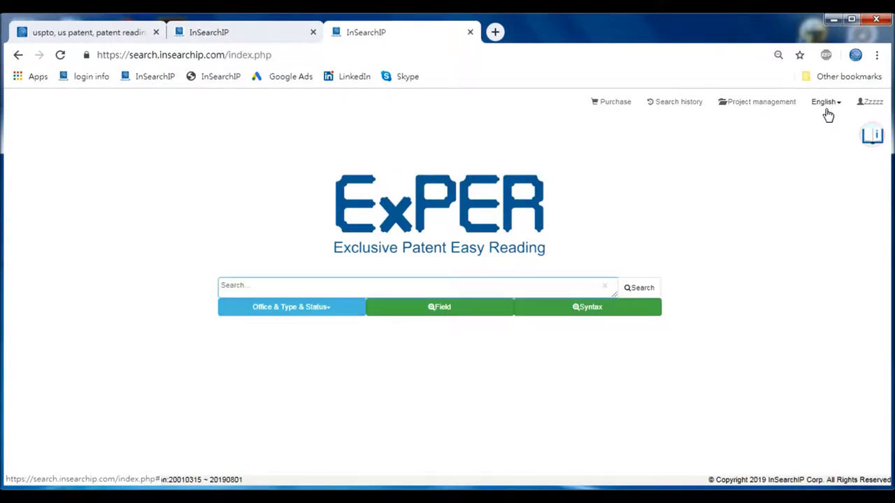
{"action": "left_click", "coordinate": [755, 109]}
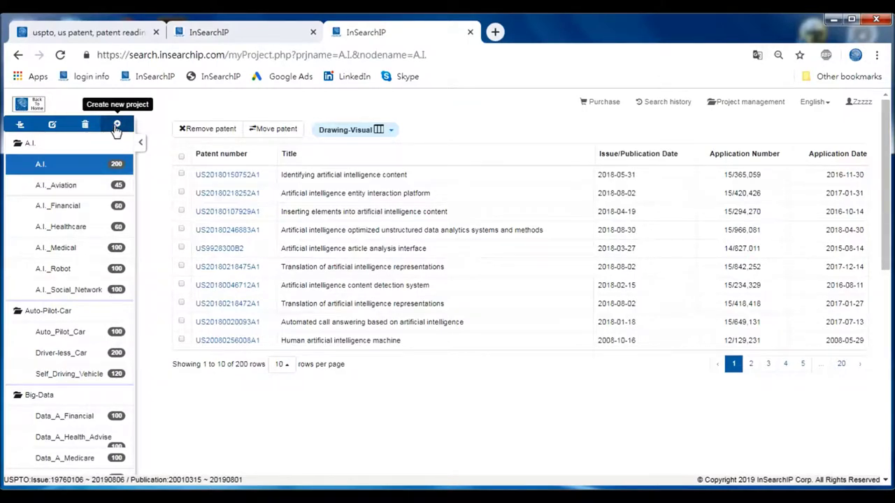
Launch the Analysis report for the A.I. project's 200 patents.
{"action": "left_click", "coordinate": [23, 127]}
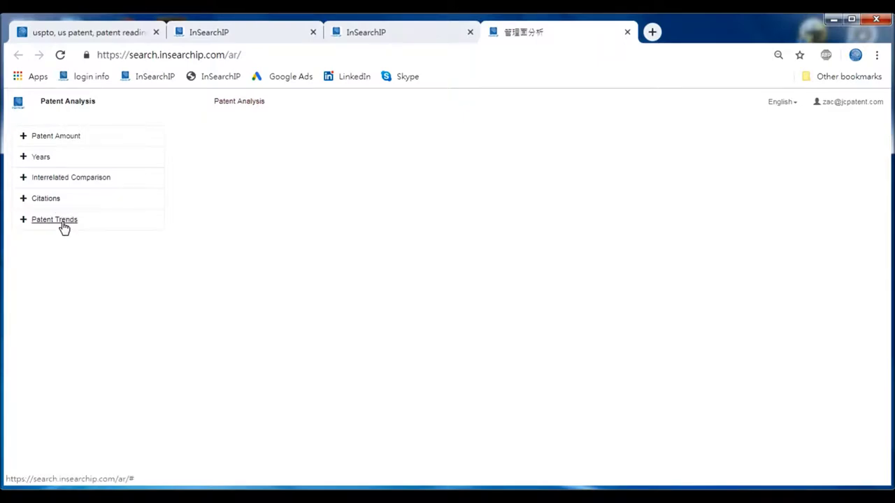
Show the Patent Amount by Patentee chart, with IBM leading at 15 applications.
{"action": "left_click", "coordinate": [23, 137]}
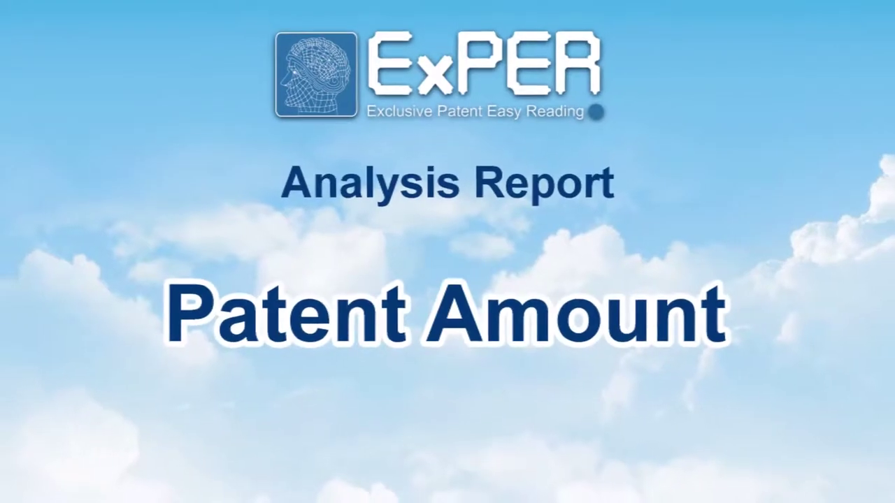
{"action": "left_click", "coordinate": [106, 158]}
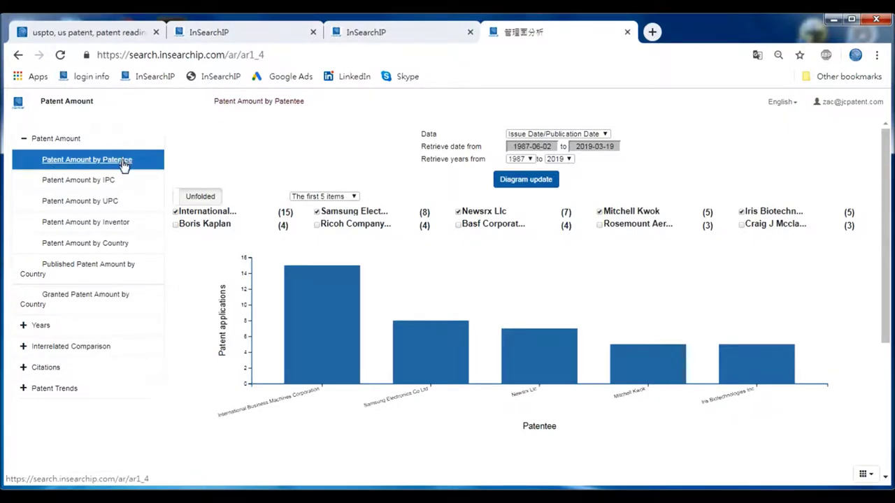
{"action": "scroll", "coordinate": [538, 224], "scroll_direction": "down", "scroll_amount": 5}
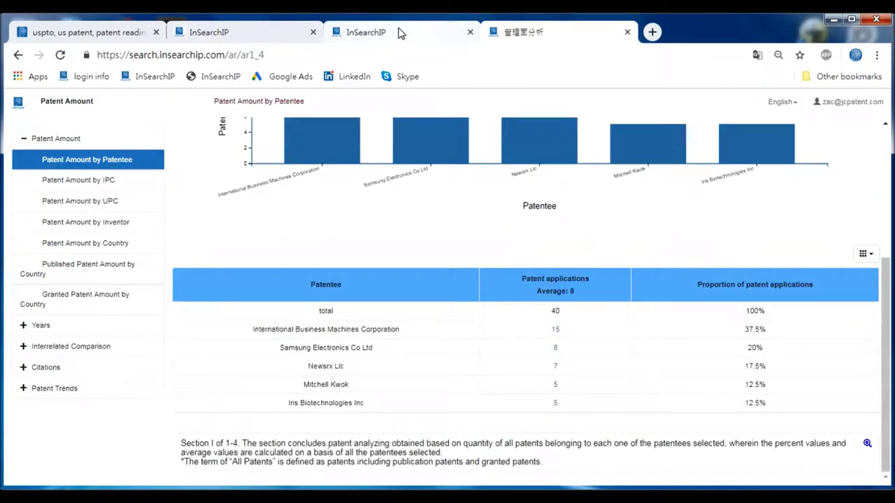
{"action": "left_click", "coordinate": [397, 32]}
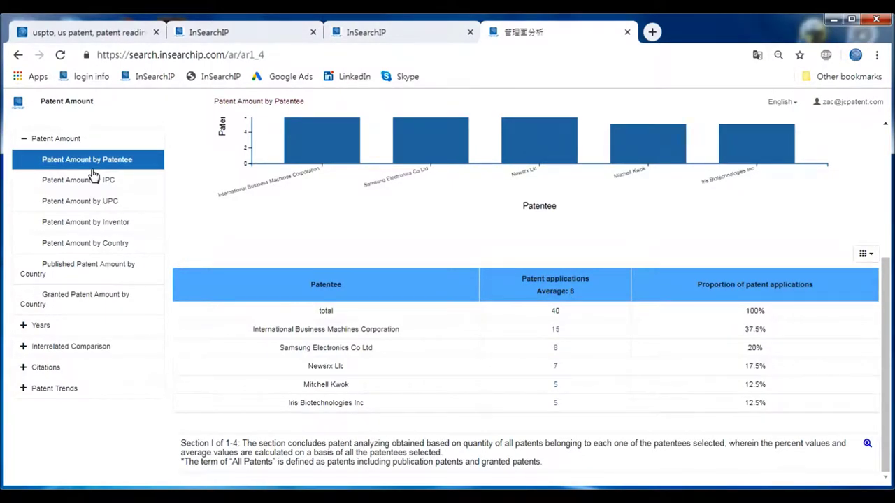
{"action": "scroll", "coordinate": [375, 373], "scroll_direction": "up", "scroll_amount": 3}
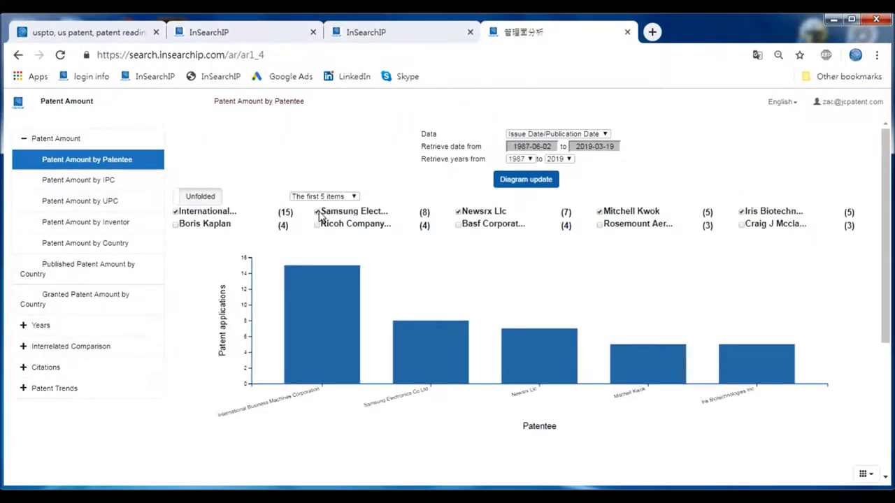
{"action": "left_click", "coordinate": [601, 133]}
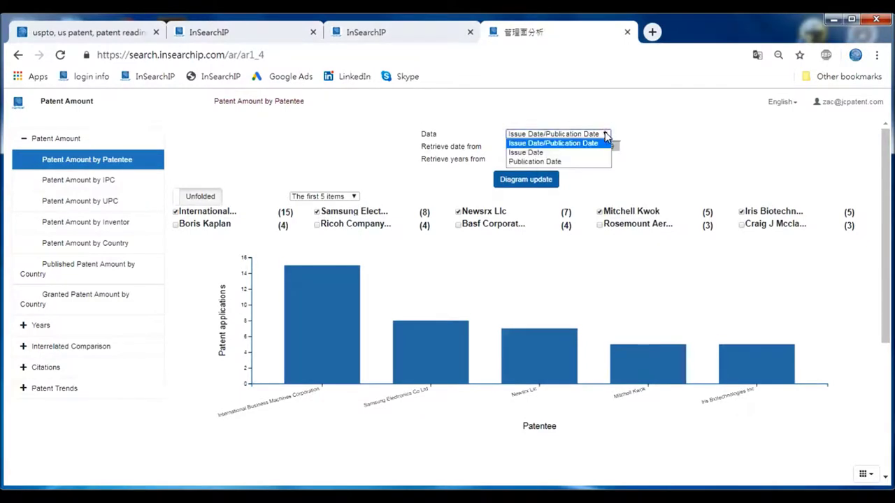
{"action": "left_click", "coordinate": [606, 135]}
{"action": "left_click", "coordinate": [531, 159]}
{"action": "left_click", "coordinate": [531, 160]}
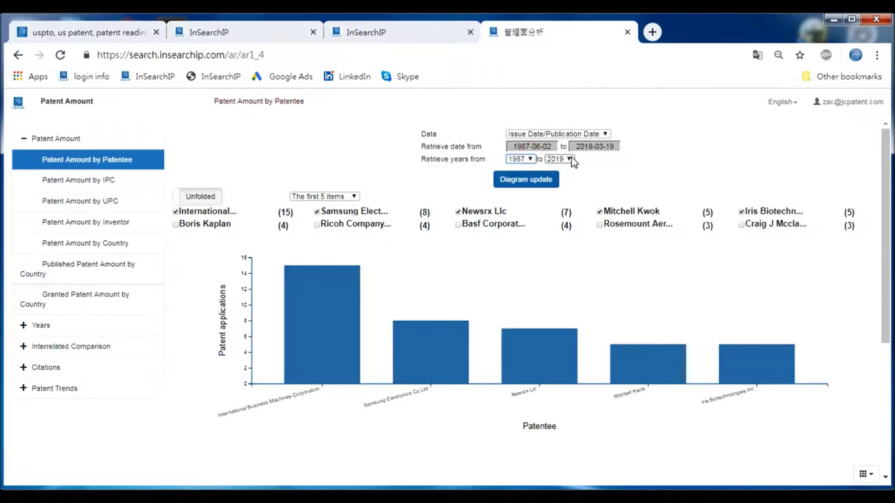
{"action": "scroll", "coordinate": [614, 277], "scroll_direction": "down", "scroll_amount": 3}
{"action": "scroll", "coordinate": [485, 350], "scroll_direction": "up", "scroll_amount": 2}
{"action": "scroll", "coordinate": [486, 350], "scroll_direction": "down", "scroll_amount": 2}
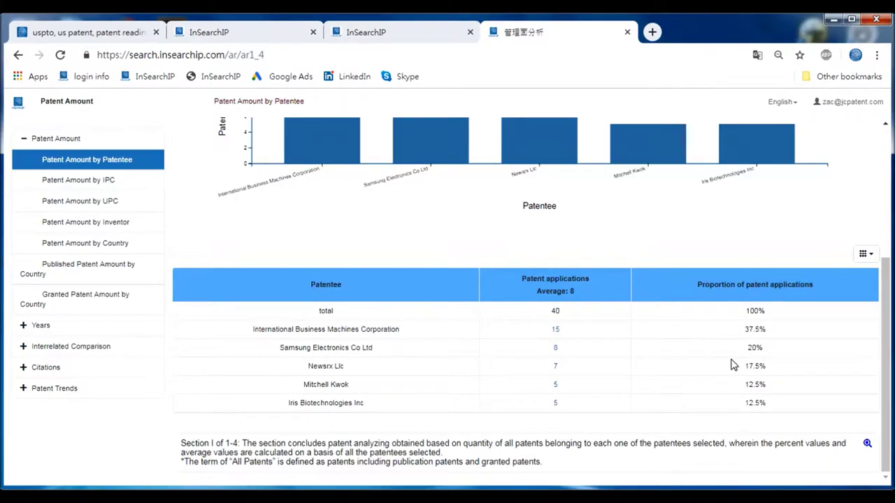
{"action": "scroll", "coordinate": [743, 389], "scroll_direction": "up", "scroll_amount": 3}
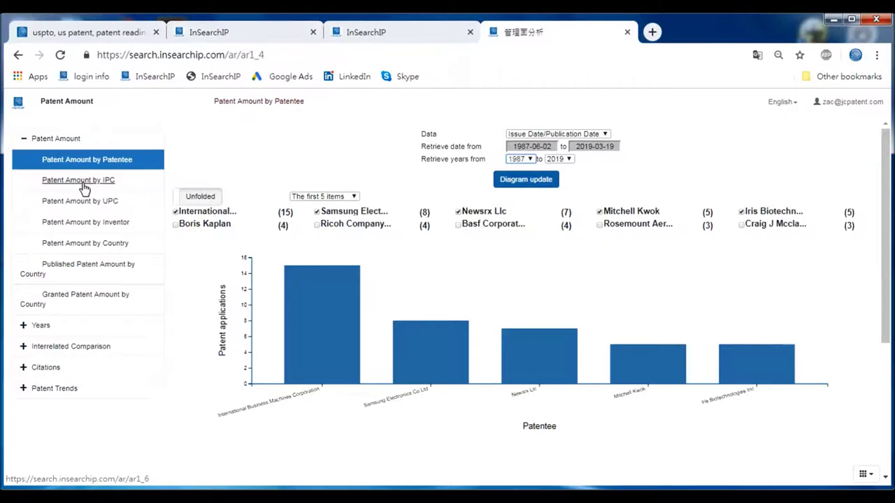
Show Patent Amount by IPC with structure 2 and top 10 classes, then Patent Amount by UPC.
{"action": "left_click", "coordinate": [112, 182]}
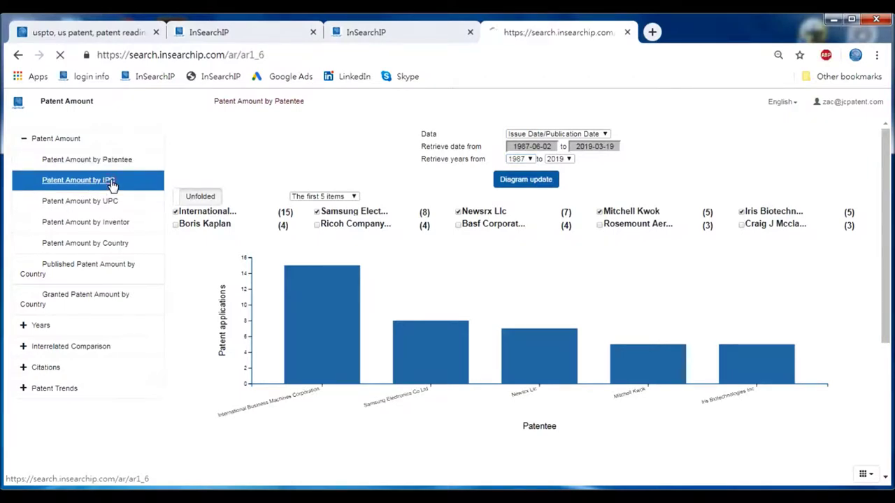
{"action": "left_click", "coordinate": [478, 173]}
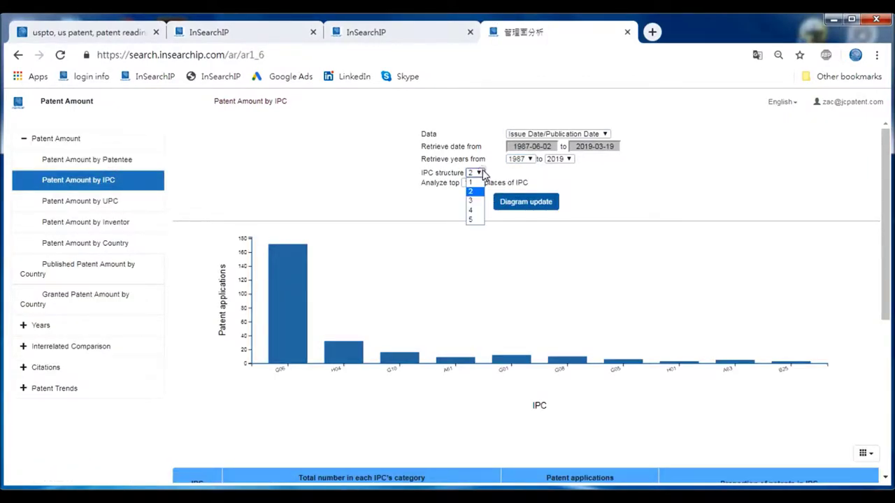
{"action": "left_click", "coordinate": [469, 174]}
{"action": "left_click", "coordinate": [469, 182]}
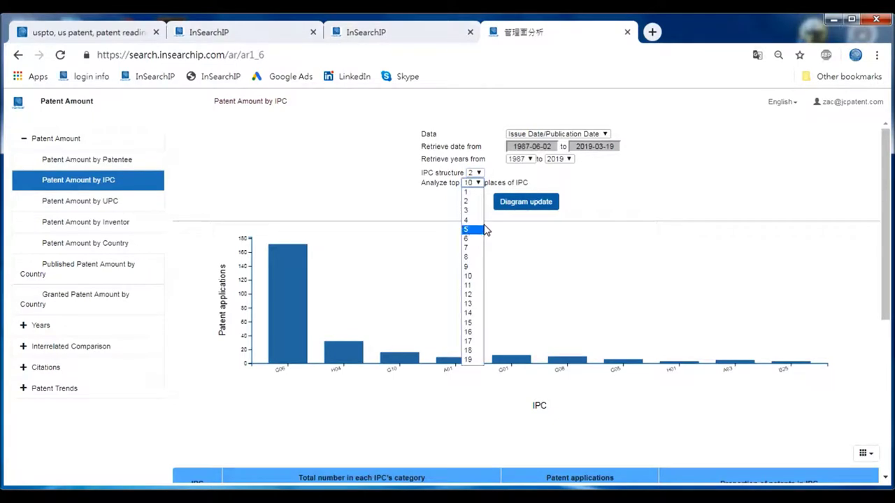
{"action": "left_click", "coordinate": [591, 213]}
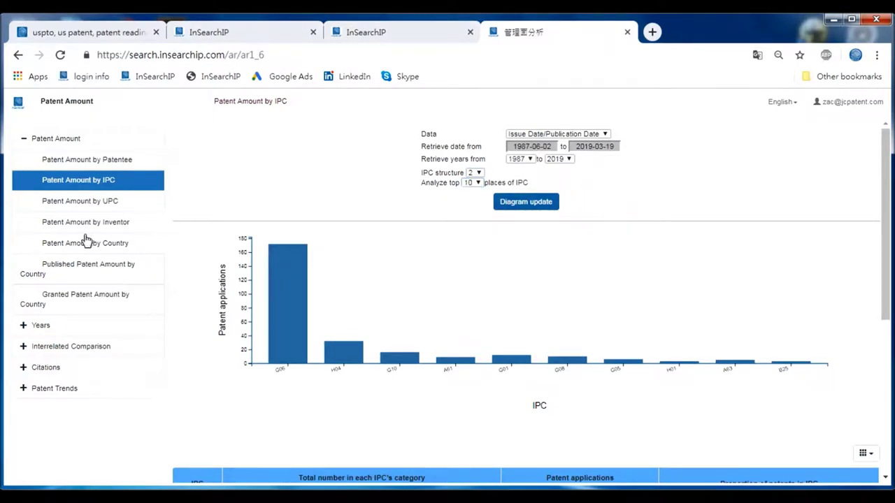
{"action": "left_click", "coordinate": [161, 206]}
Read the expanded Section I UPC ranking narrative, then show the Patent Amount by Inventor chart.
{"action": "scroll", "coordinate": [751, 245], "scroll_direction": "down", "scroll_amount": 4}
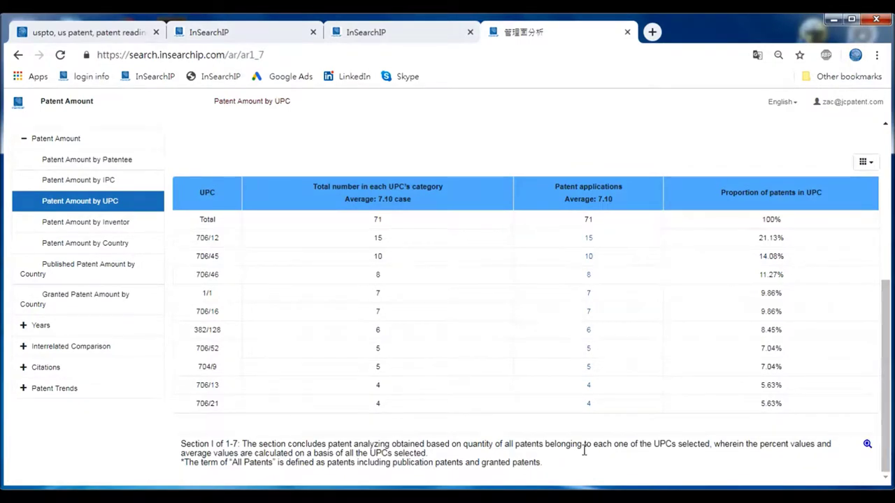
{"action": "left_click", "coordinate": [869, 444]}
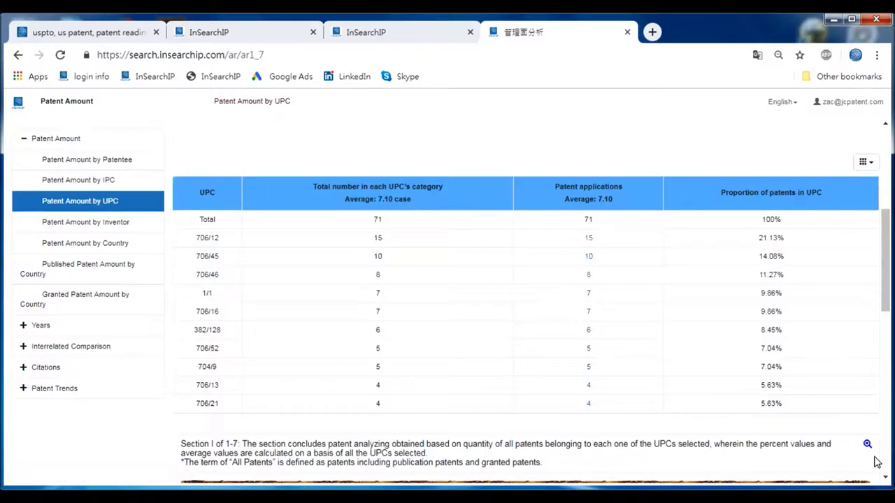
{"action": "scroll", "coordinate": [851, 446], "scroll_direction": "down", "scroll_amount": 3}
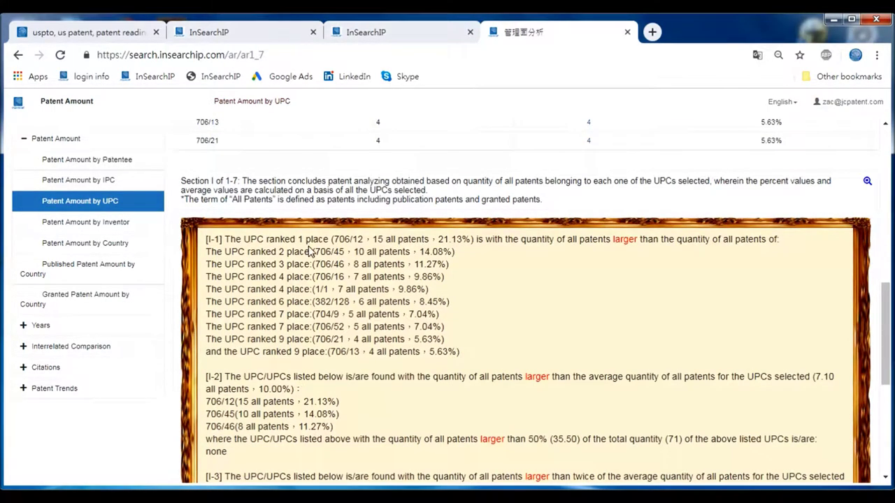
{"action": "scroll", "coordinate": [402, 248], "scroll_direction": "down", "scroll_amount": 3}
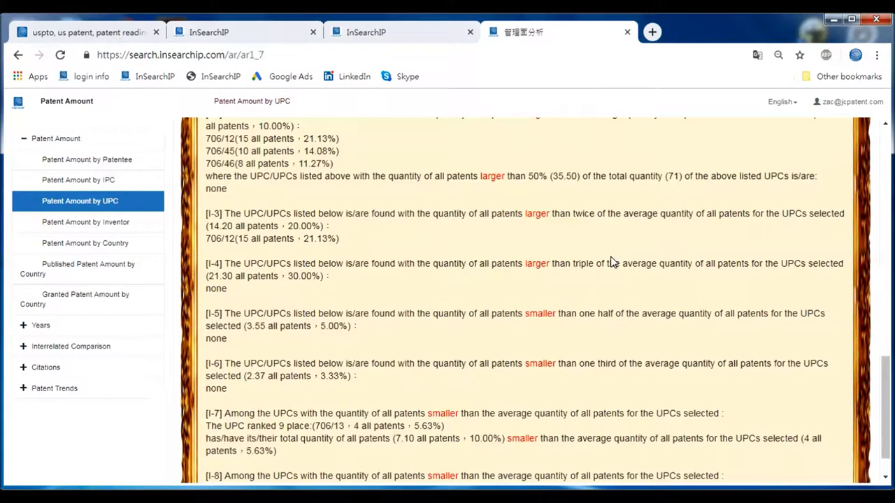
{"action": "scroll", "coordinate": [611, 262], "scroll_direction": "down", "scroll_amount": 1}
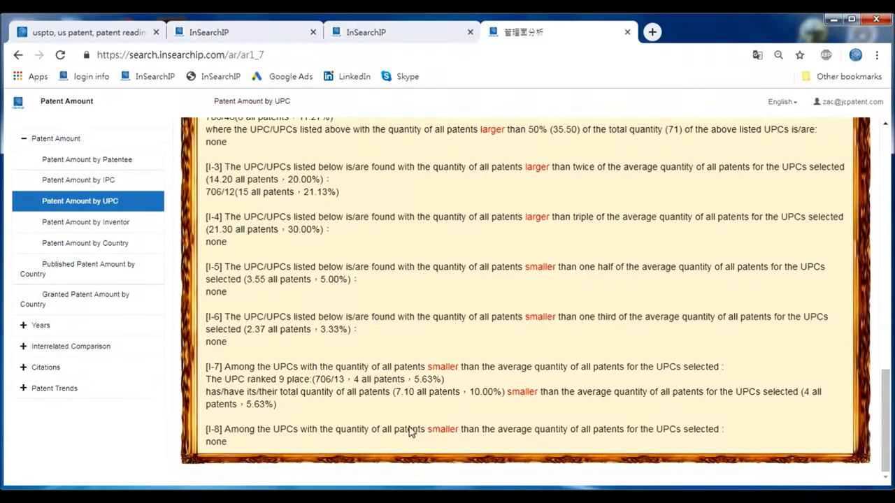
{"action": "left_click", "coordinate": [107, 227]}
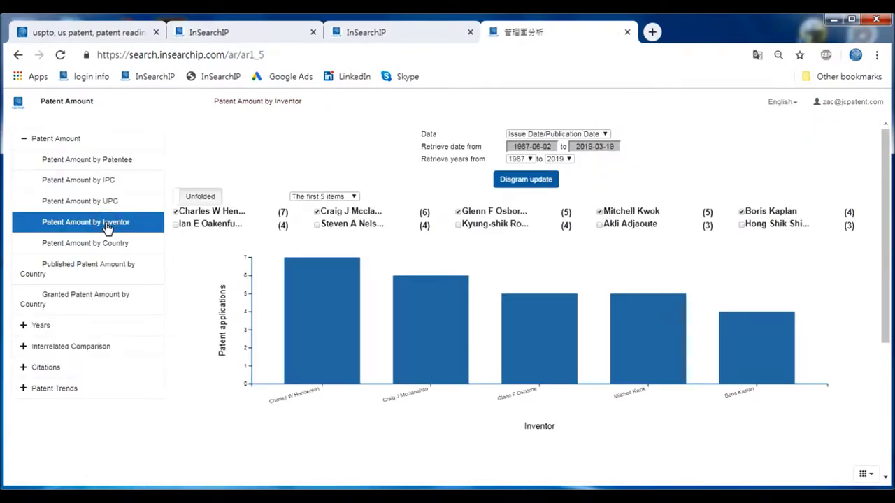
Show the Patent Amount by Country chart and scroll through its analysis.
{"action": "left_click", "coordinate": [100, 247]}
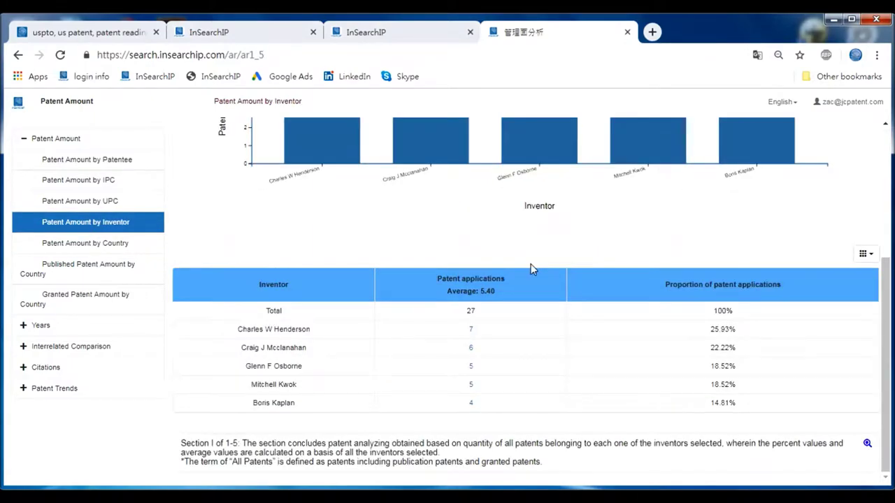
{"action": "scroll", "coordinate": [530, 266], "scroll_direction": "up", "scroll_amount": 2}
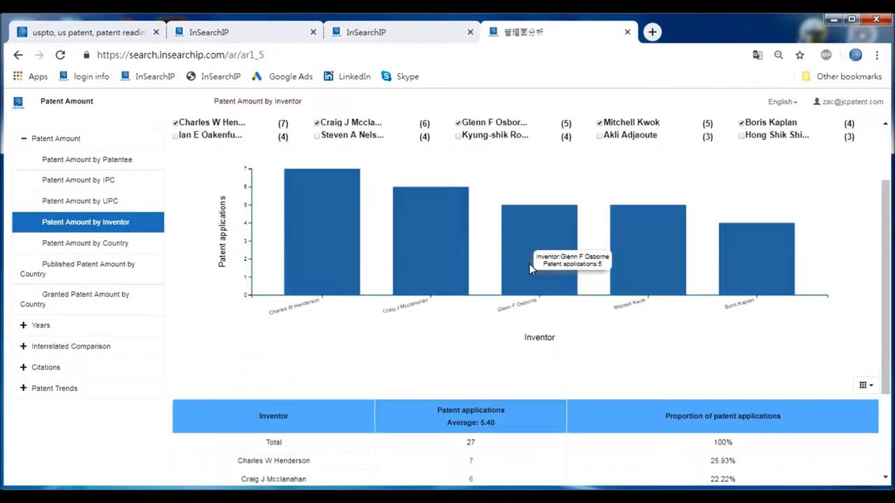
{"action": "scroll", "coordinate": [524, 276], "scroll_direction": "down", "scroll_amount": 2}
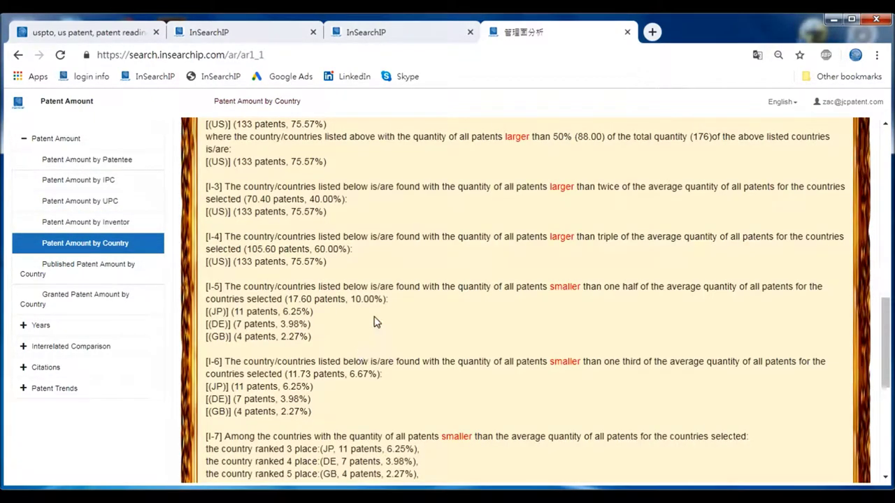
{"action": "scroll", "coordinate": [412, 294], "scroll_direction": "up", "scroll_amount": 2}
{"action": "scroll", "coordinate": [425, 343], "scroll_direction": "down", "scroll_amount": 3}
{"action": "scroll", "coordinate": [425, 343], "scroll_direction": "down", "scroll_amount": 1}
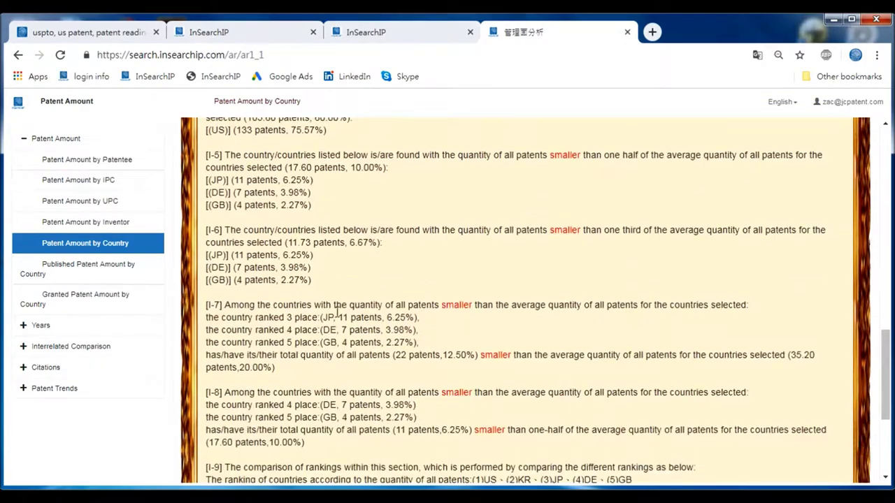
View the Published and Granted Patent Amount by Country tables and bring up the starting-year list.
{"action": "left_click", "coordinate": [88, 267]}
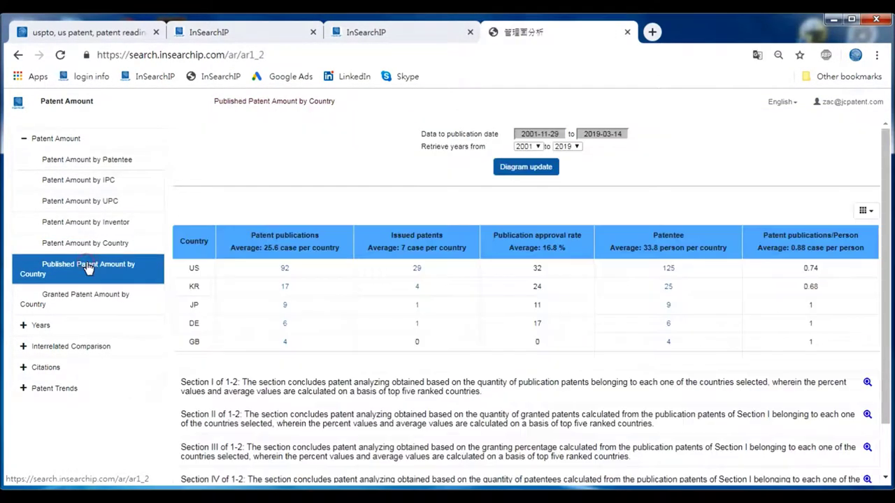
{"action": "left_click", "coordinate": [82, 296]}
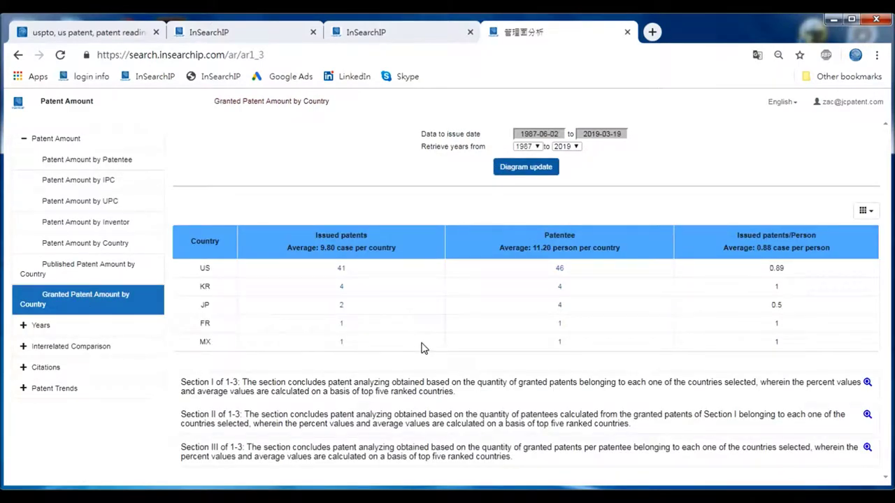
{"action": "left_click", "coordinate": [533, 147]}
Set the year range to 1999–2019 and read the Section I granted-patents narrative.
{"action": "left_click", "coordinate": [568, 146]}
{"action": "left_click", "coordinate": [629, 155]}
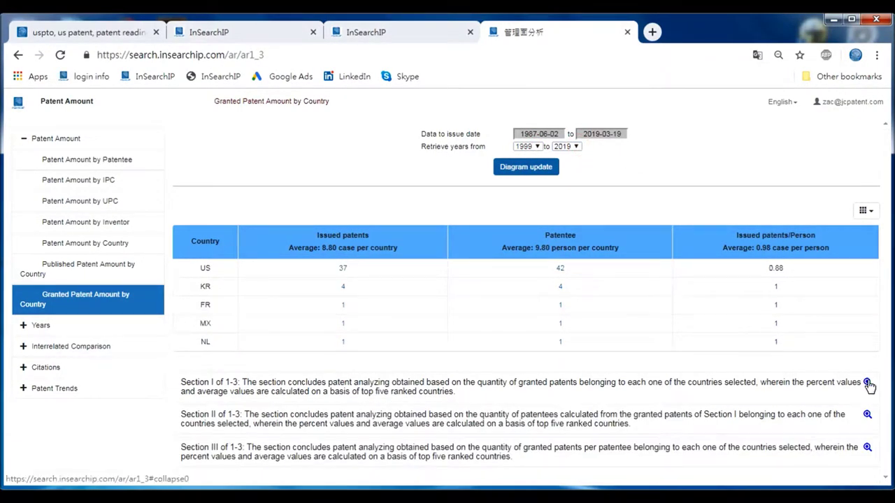
{"action": "left_click", "coordinate": [867, 382]}
{"action": "scroll", "coordinate": [720, 325], "scroll_direction": "down", "scroll_amount": 2}
{"action": "scroll", "coordinate": [720, 325], "scroll_direction": "down", "scroll_amount": 1}
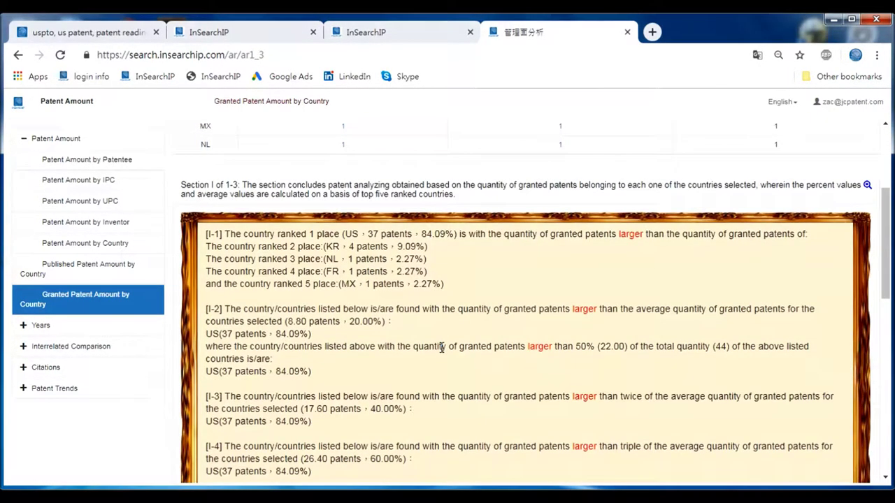
{"action": "scroll", "coordinate": [526, 252], "scroll_direction": "down", "scroll_amount": 1}
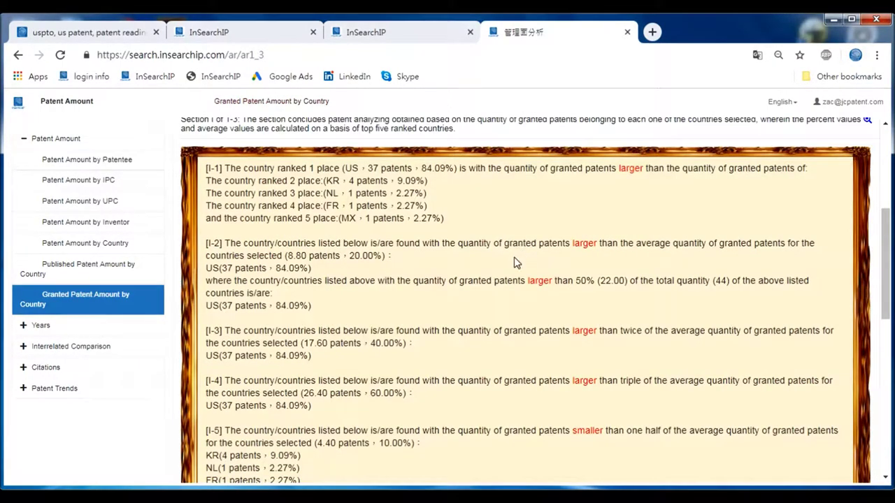
{"action": "scroll", "coordinate": [395, 308], "scroll_direction": "down", "scroll_amount": 8}
{"action": "scroll", "coordinate": [306, 360], "scroll_direction": "up", "scroll_amount": 3}
{"action": "scroll", "coordinate": [306, 360], "scroll_direction": "down", "scroll_amount": 3}
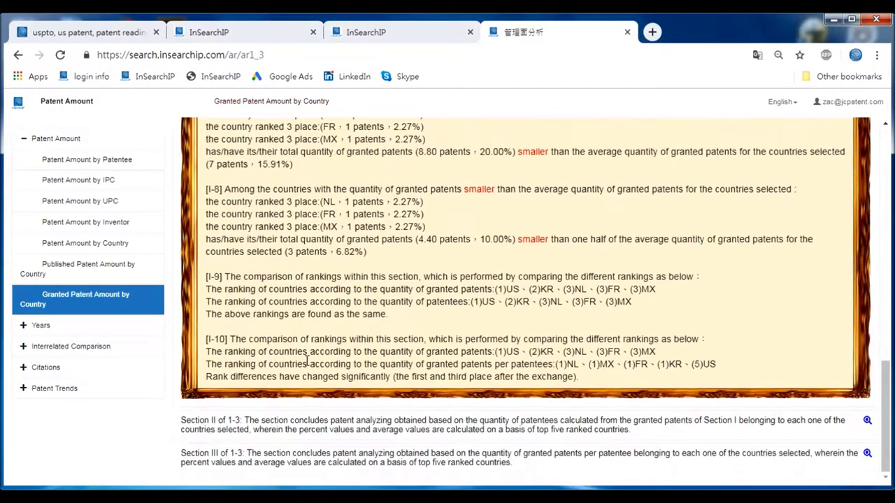
Read the Section II and III country narratives, then collapse Patent Amount and expand Years.
{"action": "left_click", "coordinate": [788, 419]}
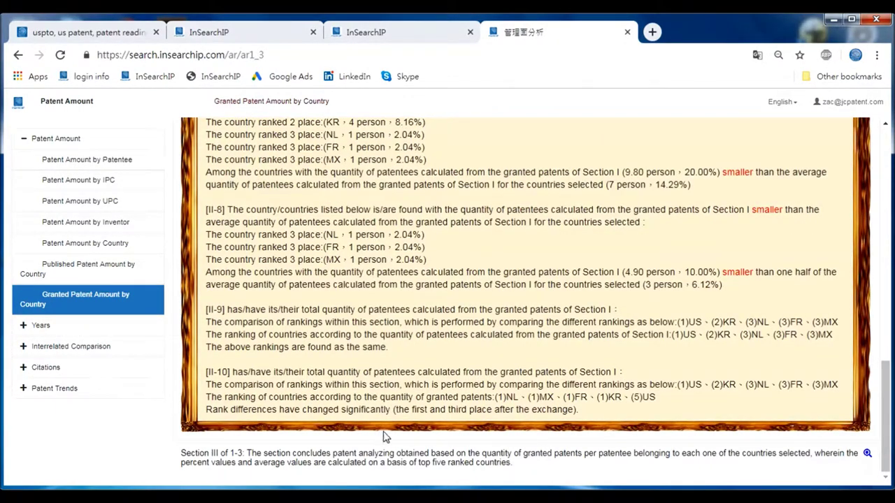
{"action": "left_click", "coordinate": [867, 453]}
{"action": "scroll", "coordinate": [795, 447], "scroll_direction": "down", "scroll_amount": 5}
{"action": "scroll", "coordinate": [420, 349], "scroll_direction": "up", "scroll_amount": 15}
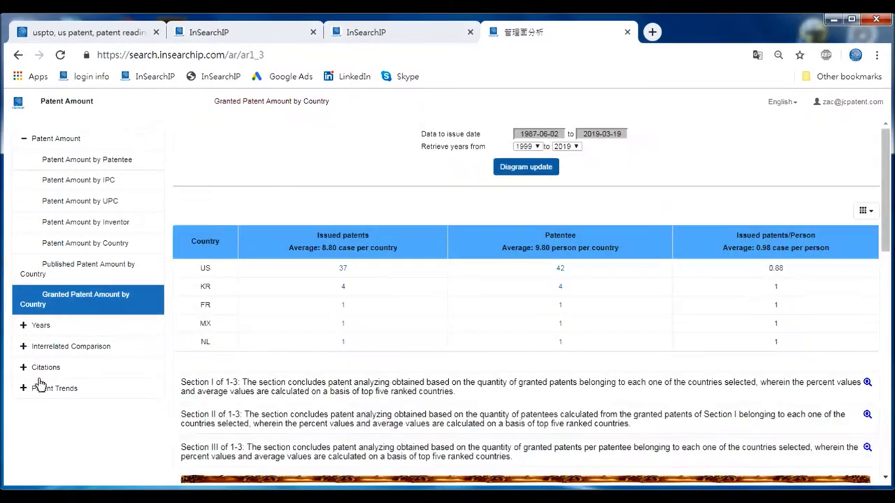
{"action": "left_click", "coordinate": [42, 327]}
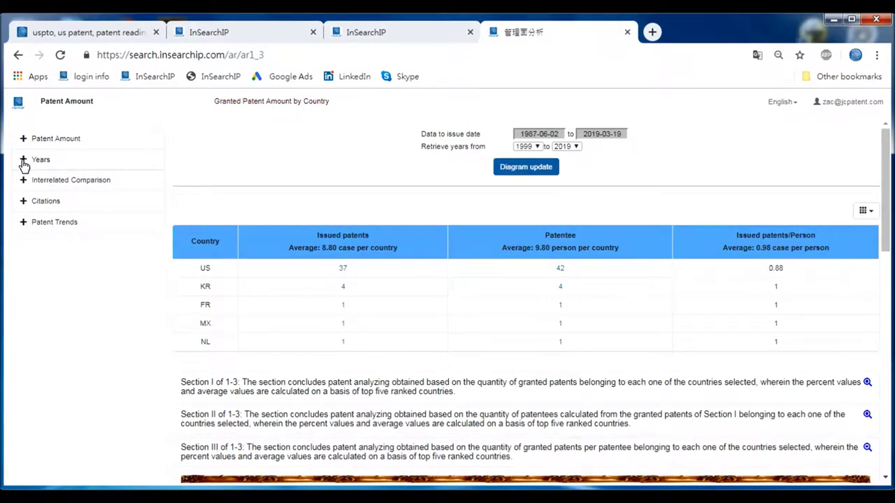
{"action": "left_click", "coordinate": [24, 161]}
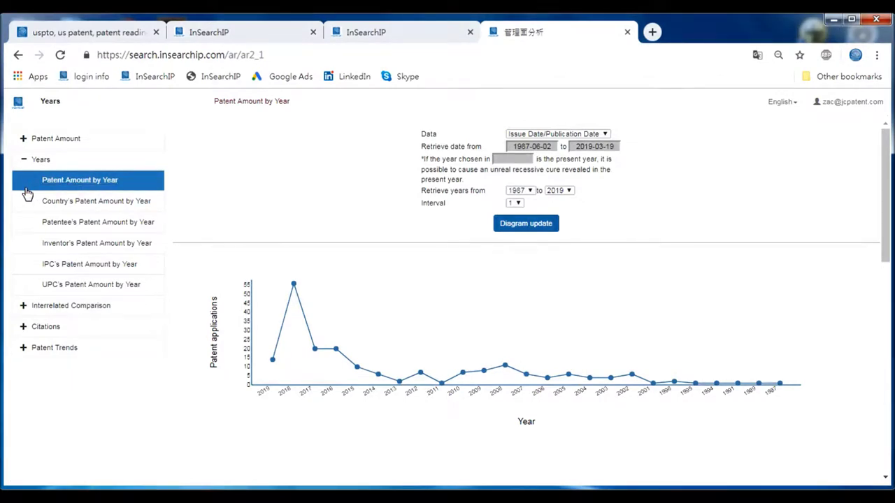
View the Country's and Patentee's Patent Amount by Year charts.
{"action": "scroll", "coordinate": [455, 291], "scroll_direction": "down", "scroll_amount": 3}
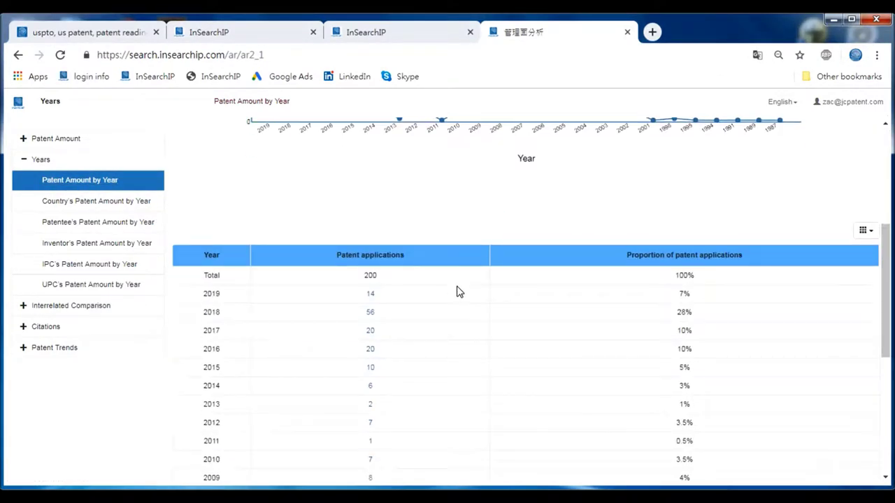
{"action": "left_click", "coordinate": [98, 203]}
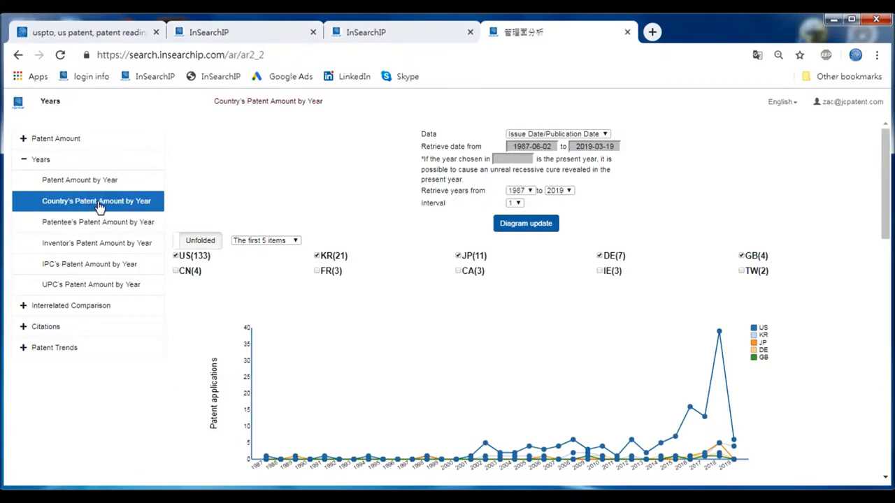
{"action": "left_click", "coordinate": [91, 223]}
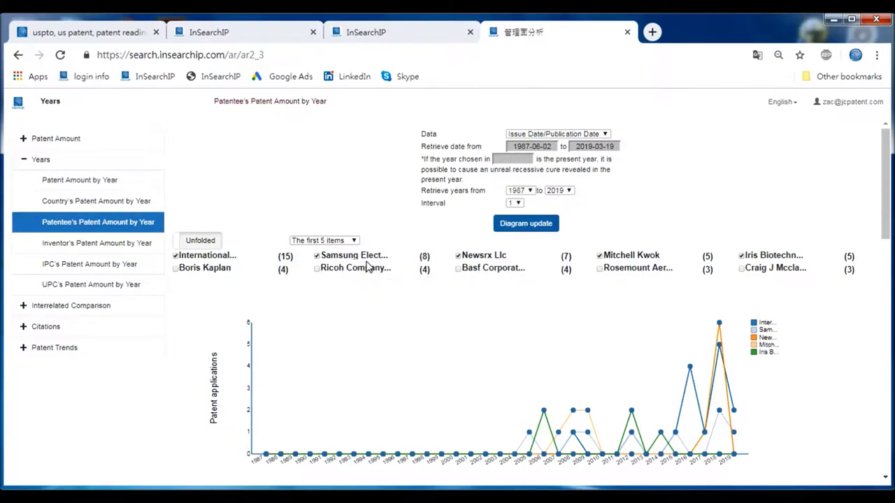
{"action": "scroll", "coordinate": [489, 210], "scroll_direction": "down", "scroll_amount": 10}
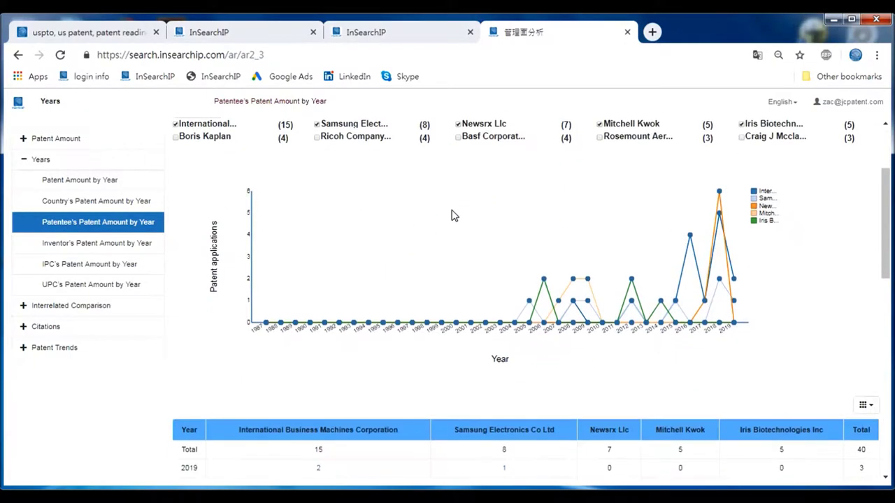
View Inventor's, IPC's and UPC's by-year reports, then IPC's Patent Amount by Country comparison.
{"action": "left_click", "coordinate": [84, 244]}
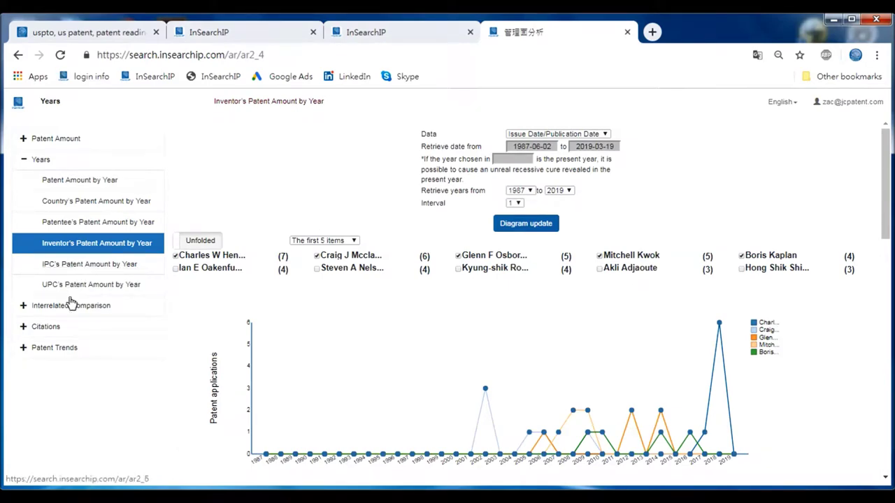
{"action": "left_click", "coordinate": [93, 264]}
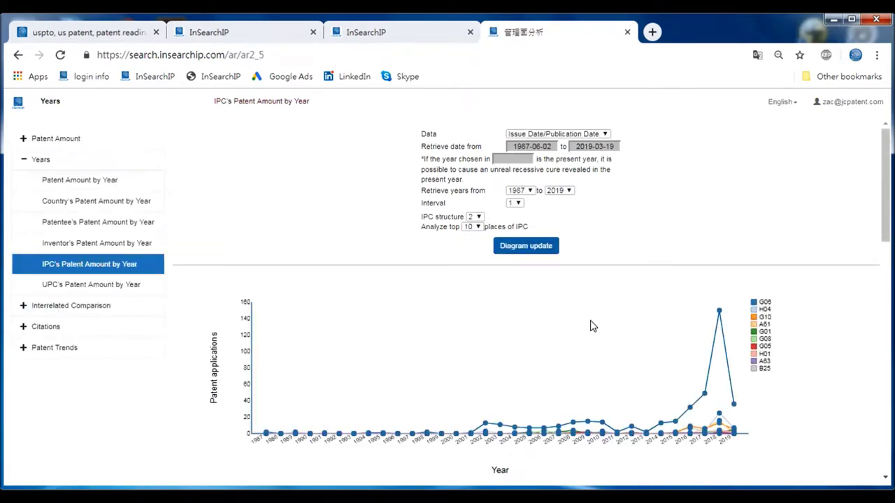
{"action": "scroll", "coordinate": [592, 321], "scroll_direction": "down", "scroll_amount": 5}
{"action": "left_click", "coordinate": [22, 160]}
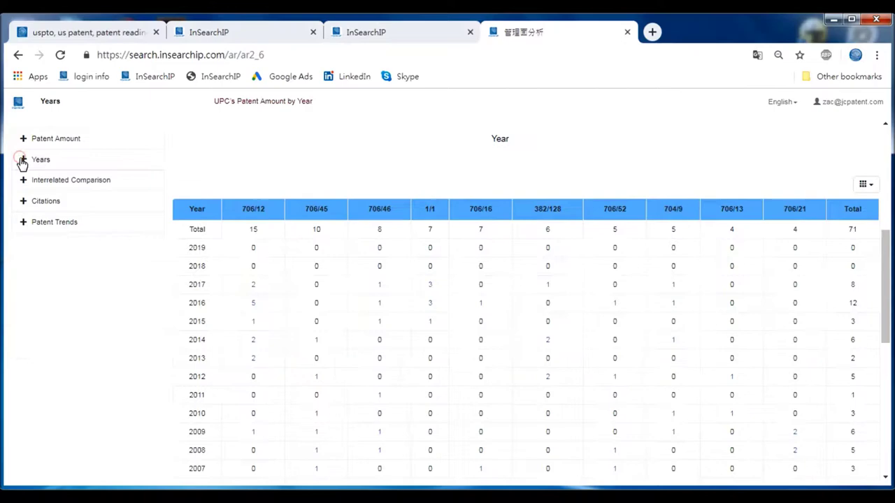
{"action": "left_click", "coordinate": [23, 180]}
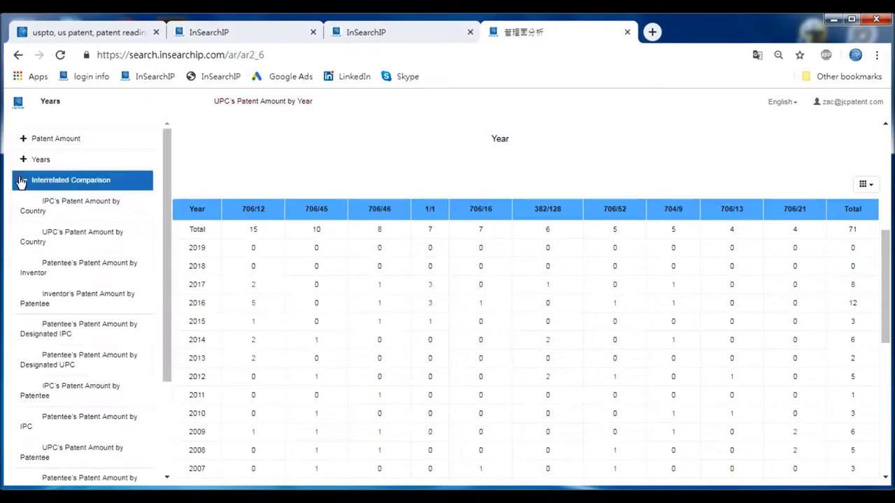
{"action": "left_click", "coordinate": [84, 203]}
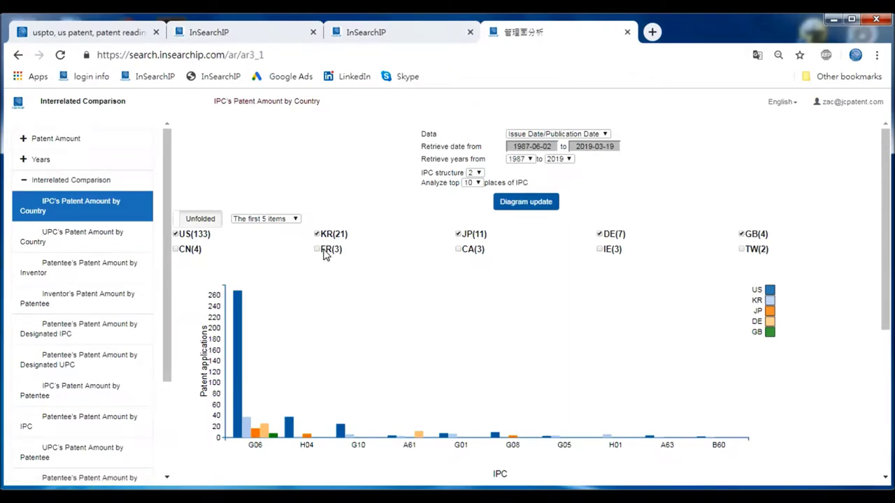
View the Patentee's Patent Amount by Inventor and Inventor's Patent Amount by Patentee charts.
{"action": "scroll", "coordinate": [95, 269], "scroll_direction": "down", "scroll_amount": 10}
{"action": "left_click", "coordinate": [96, 269]}
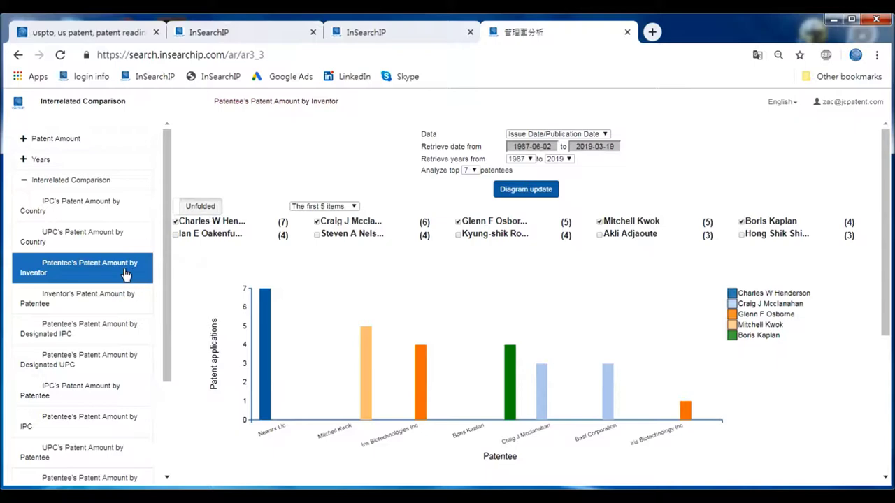
{"action": "scroll", "coordinate": [394, 315], "scroll_direction": "down", "scroll_amount": 1}
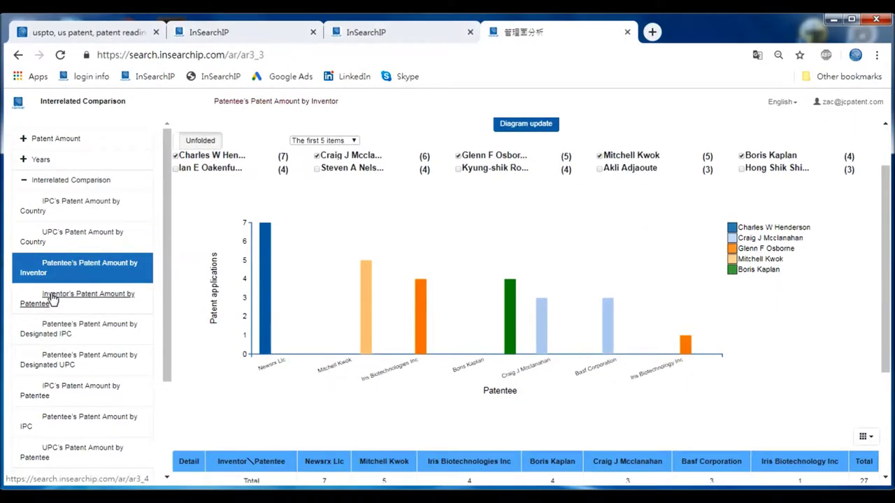
{"action": "left_click", "coordinate": [53, 299]}
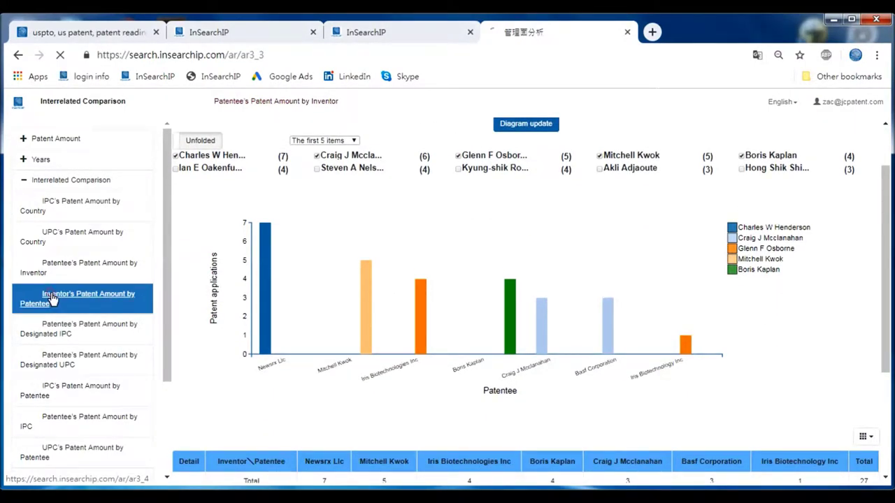
{"action": "scroll", "coordinate": [545, 221], "scroll_direction": "down", "scroll_amount": 4}
{"action": "scroll", "coordinate": [552, 213], "scroll_direction": "up", "scroll_amount": 4}
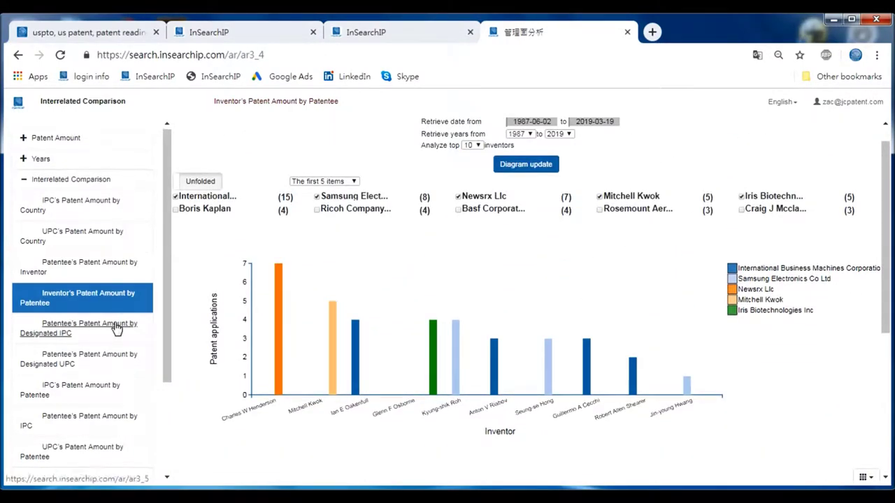
{"action": "scroll", "coordinate": [126, 325], "scroll_direction": "down", "scroll_amount": 1}
Browse the patentee, IPC and UPC comparison charts, ending on the published-cases industrial trend table.
{"action": "left_click", "coordinate": [130, 306]}
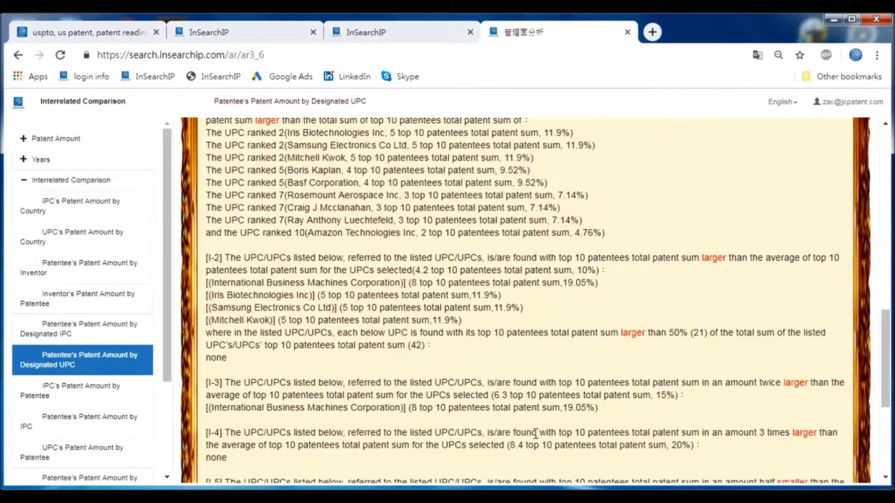
{"action": "scroll", "coordinate": [670, 350], "scroll_direction": "down", "scroll_amount": 3}
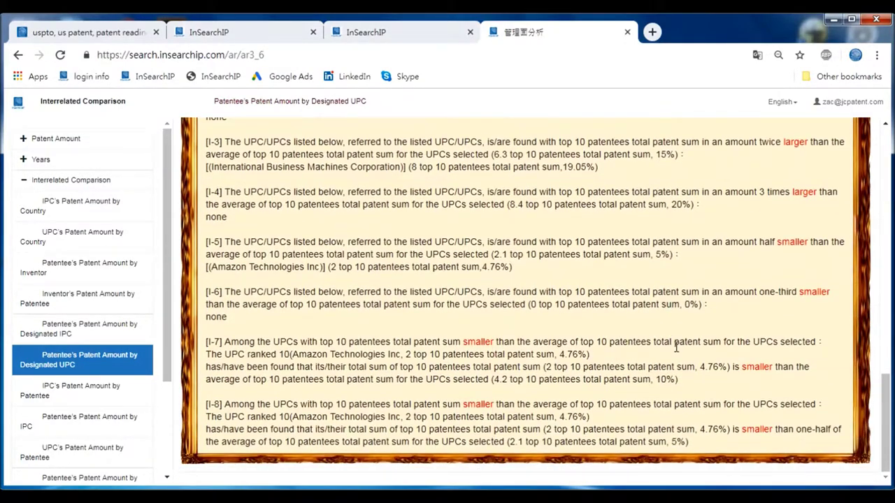
{"action": "left_click", "coordinate": [90, 388]}
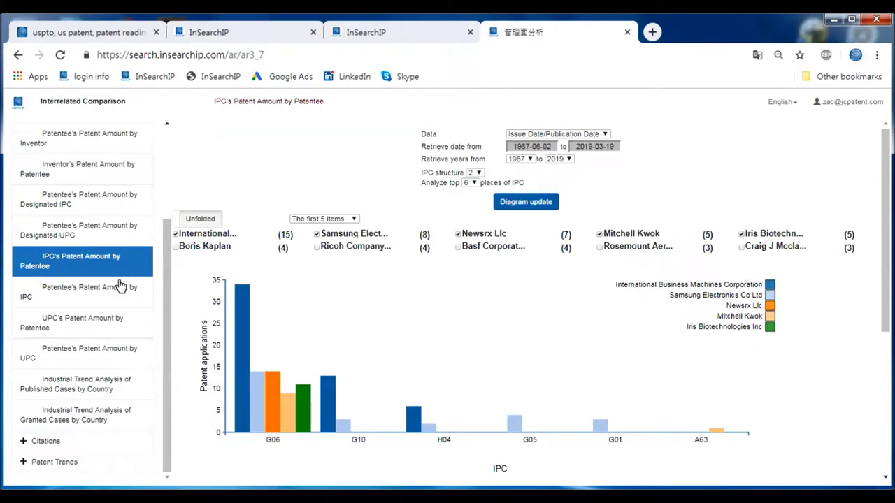
{"action": "left_click", "coordinate": [79, 297]}
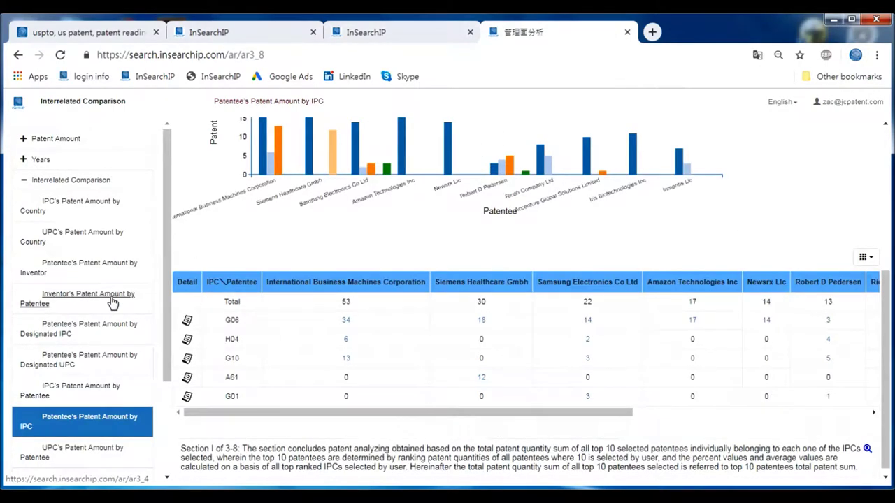
{"action": "left_click", "coordinate": [112, 302]}
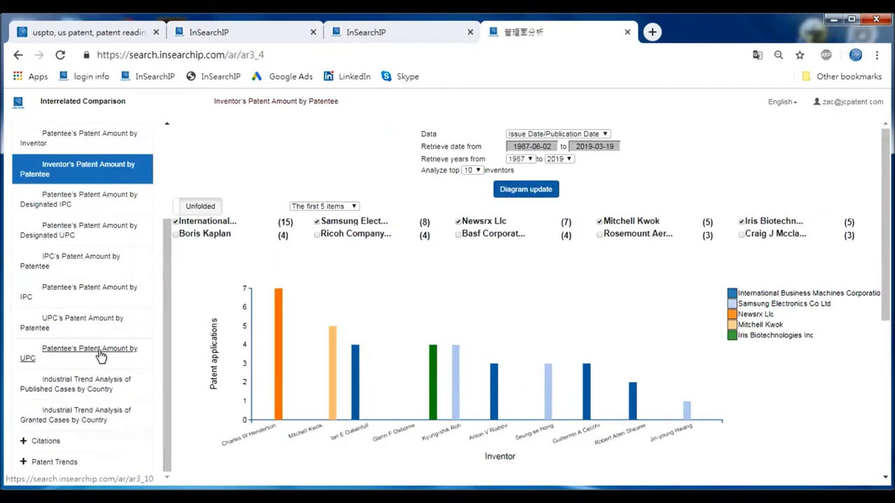
{"action": "left_click", "coordinate": [100, 355]}
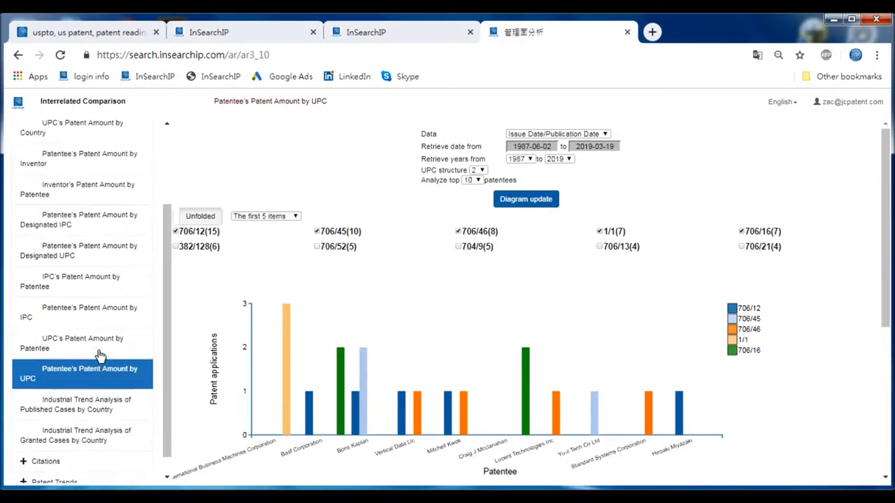
{"action": "scroll", "coordinate": [342, 322], "scroll_direction": "down", "scroll_amount": 2}
{"action": "scroll", "coordinate": [342, 322], "scroll_direction": "down", "scroll_amount": 2}
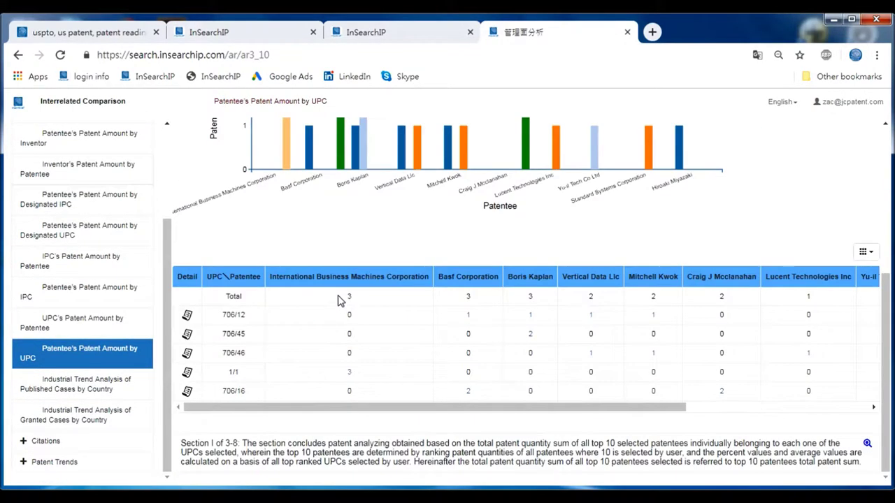
{"action": "left_click", "coordinate": [88, 395]}
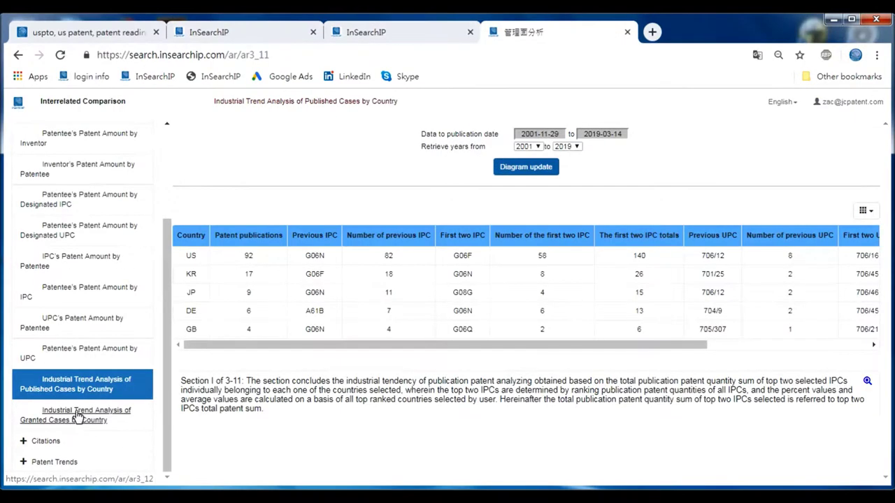
Show the granted-cases industrial trend table by country, collapse Interrelated Comparison and expand Citations.
{"action": "left_click", "coordinate": [79, 416]}
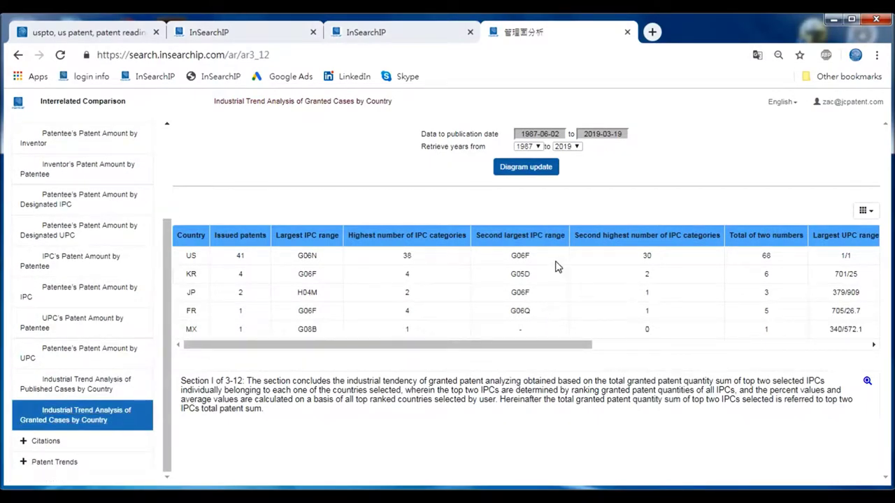
{"action": "scroll", "coordinate": [27, 183], "scroll_direction": "up", "scroll_amount": 3}
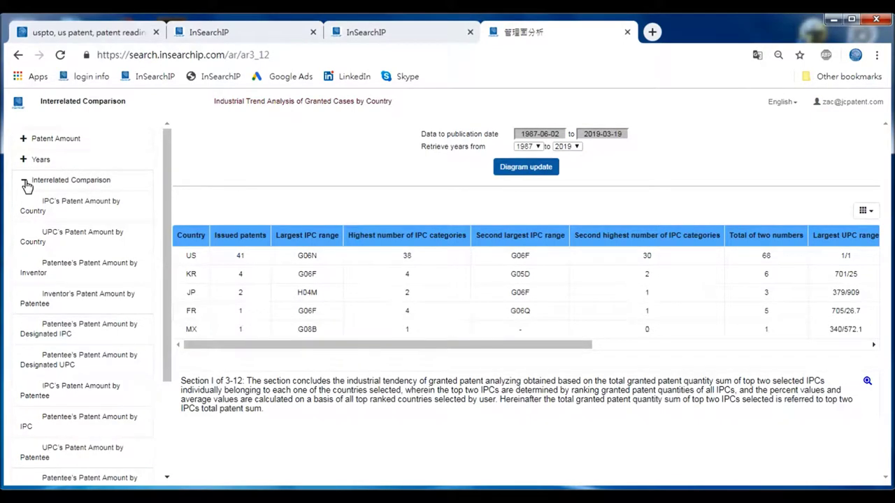
{"action": "scroll", "coordinate": [89, 289], "scroll_direction": "down", "scroll_amount": 3}
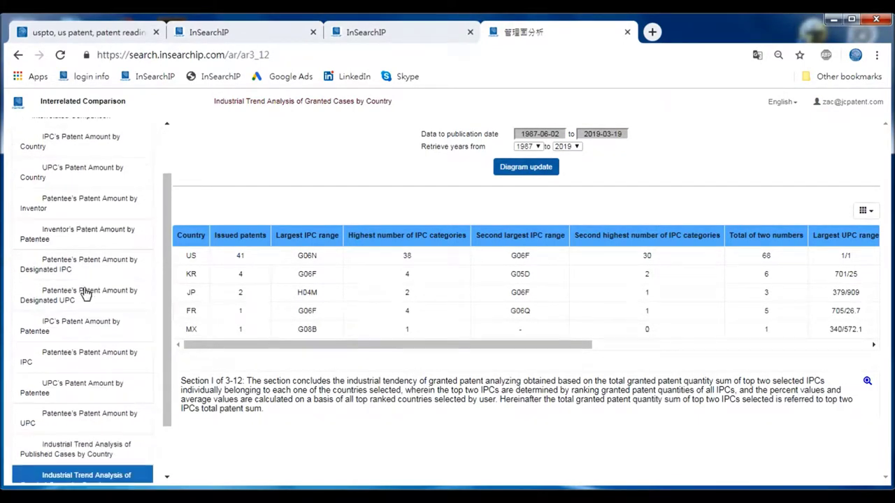
{"action": "scroll", "coordinate": [89, 297], "scroll_direction": "up", "scroll_amount": 3}
{"action": "left_click", "coordinate": [22, 179]}
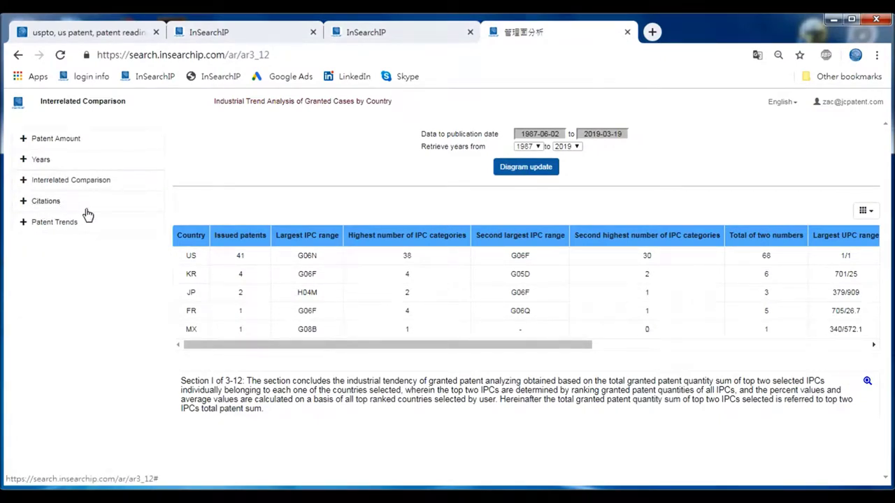
{"action": "left_click", "coordinate": [40, 203]}
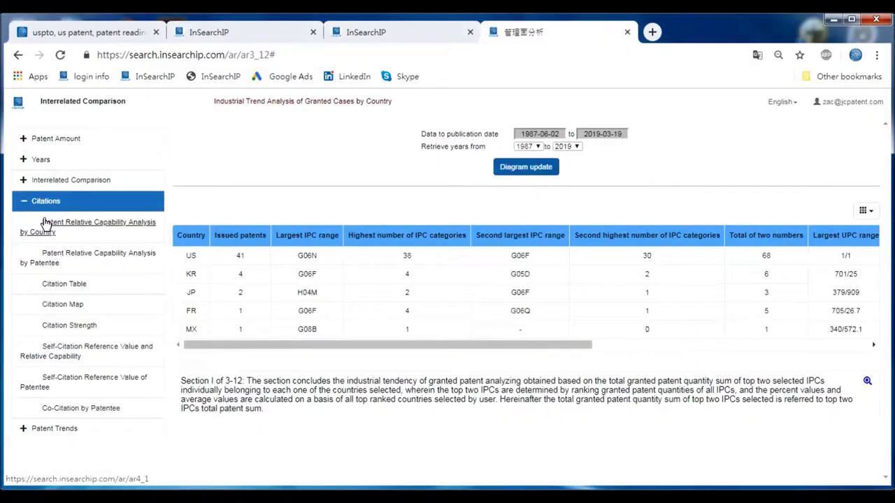
Show the Patent Relative Capability Analysis by Country report, where the US leads with 41 applications.
{"action": "left_click", "coordinate": [38, 204]}
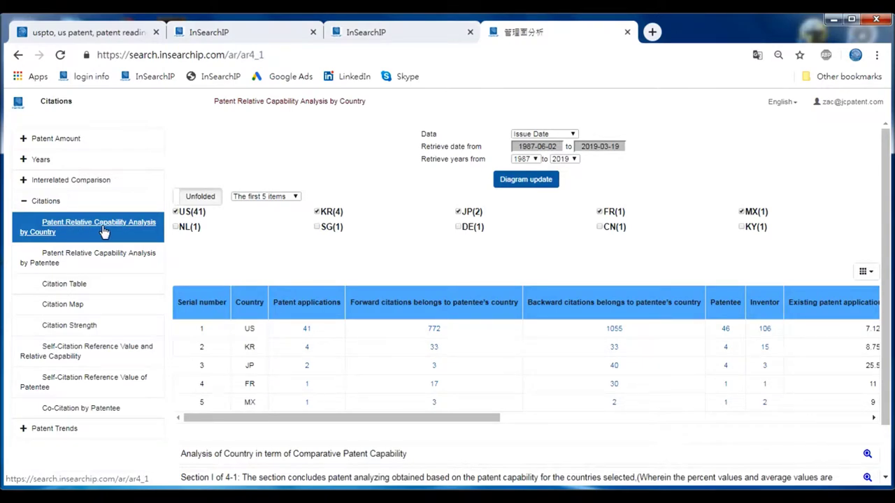
{"action": "scroll", "coordinate": [255, 233], "scroll_direction": "down", "scroll_amount": 1}
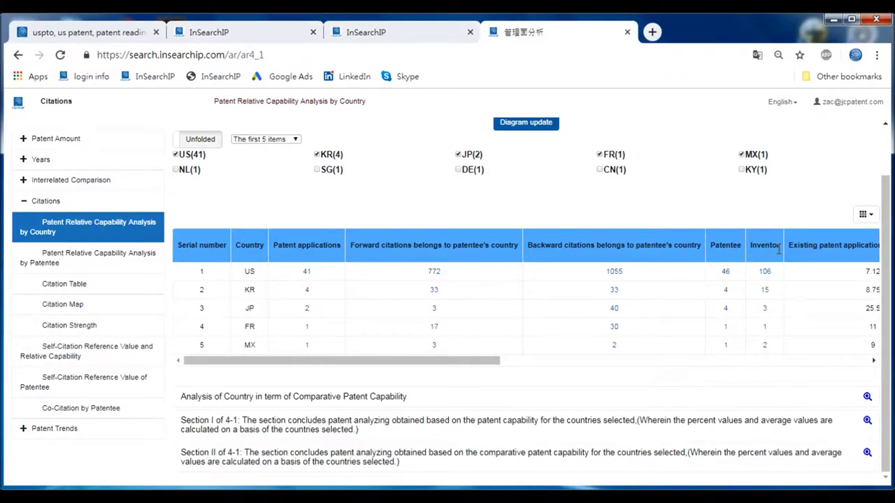
{"action": "left_click_drag", "start_coordinate": [436, 359], "coordinate": [548, 375]}
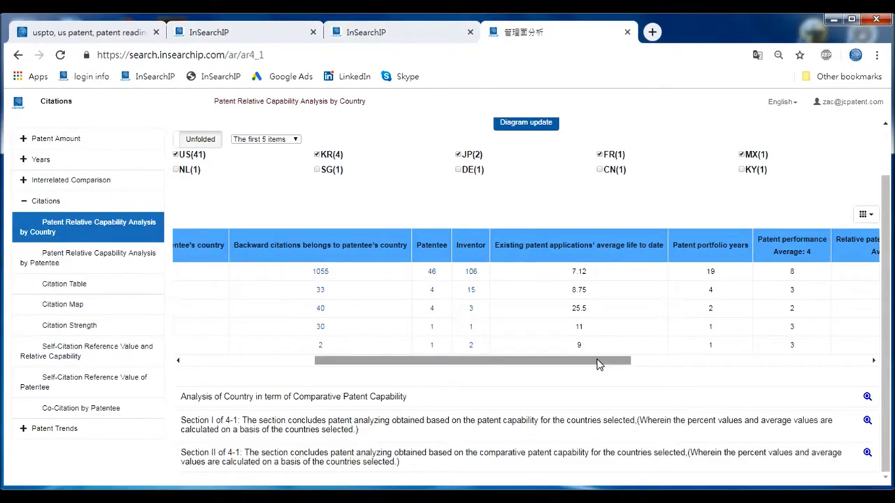
{"action": "left_click_drag", "start_coordinate": [599, 364], "coordinate": [720, 370]}
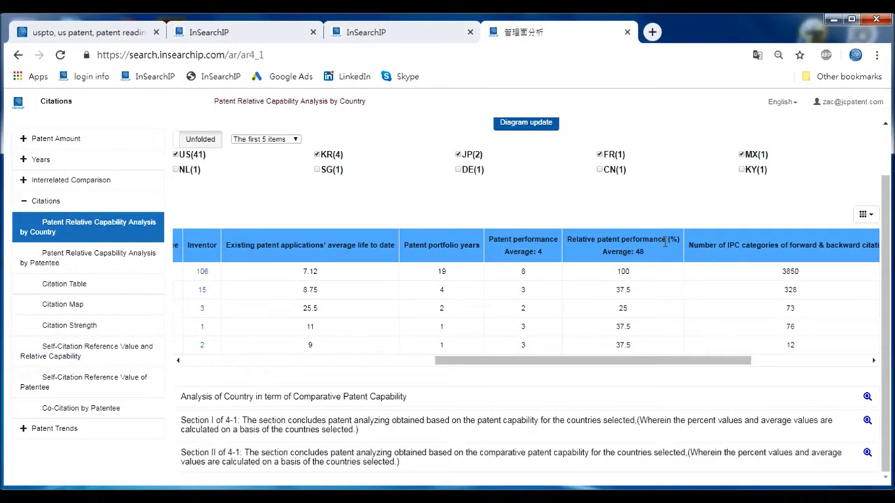
{"action": "left_click_drag", "start_coordinate": [669, 360], "coordinate": [279, 384]}
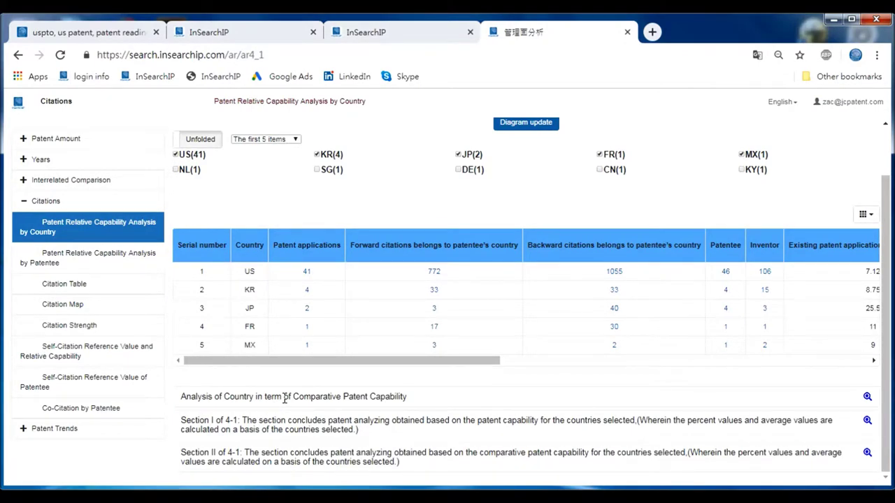
{"action": "left_click", "coordinate": [867, 396]}
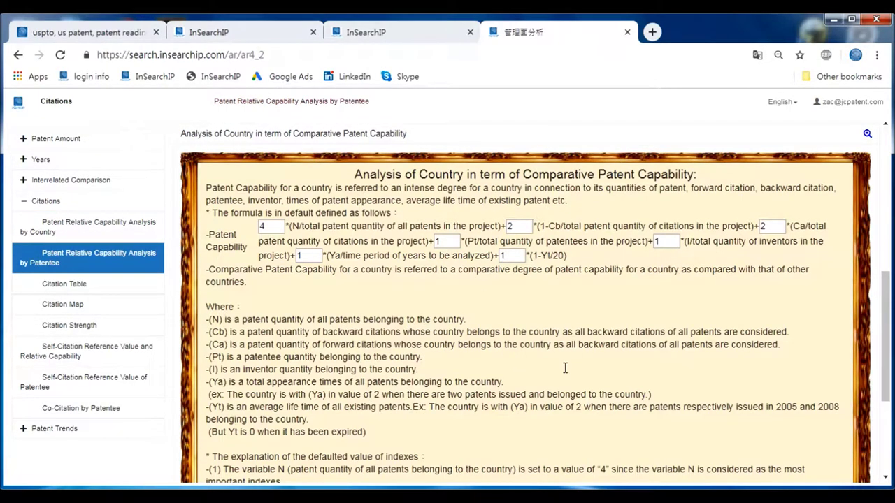
Review the Section I and II findings, then open the Citation Table led by patent 5357427.
{"action": "scroll", "coordinate": [664, 385], "scroll_direction": "down", "scroll_amount": 5}
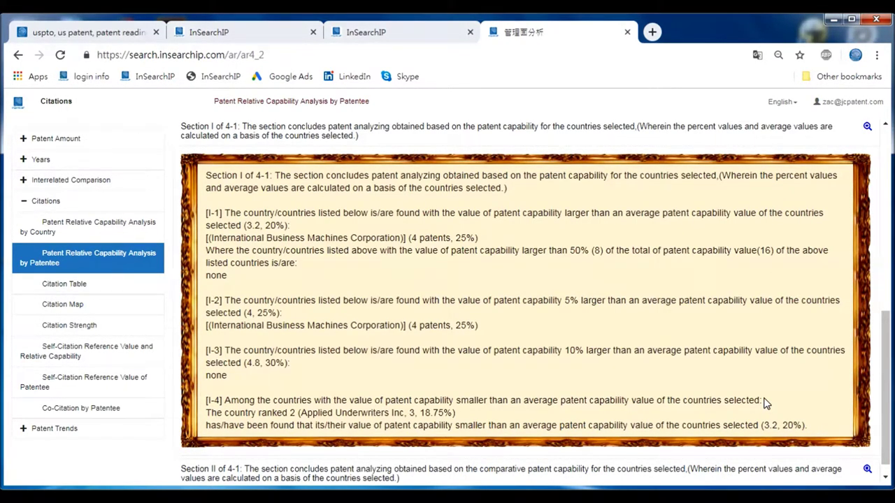
{"action": "scroll", "coordinate": [867, 458], "scroll_direction": "down", "scroll_amount": 1}
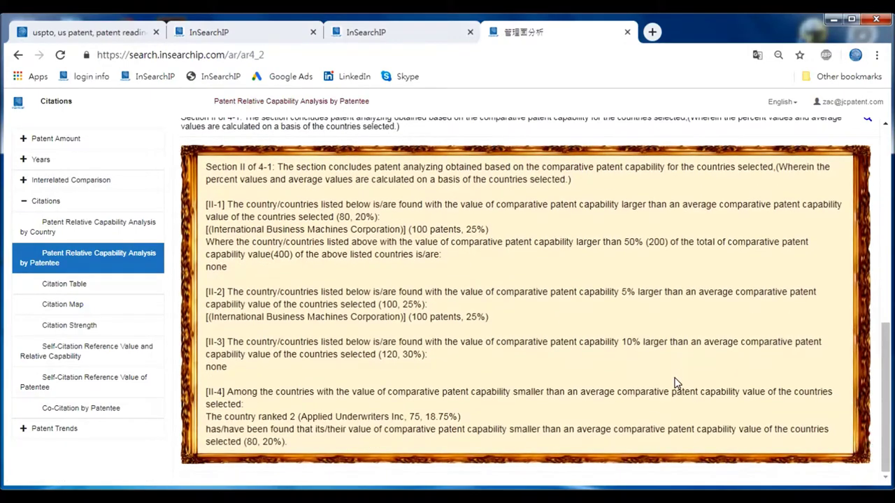
{"action": "left_click", "coordinate": [53, 285]}
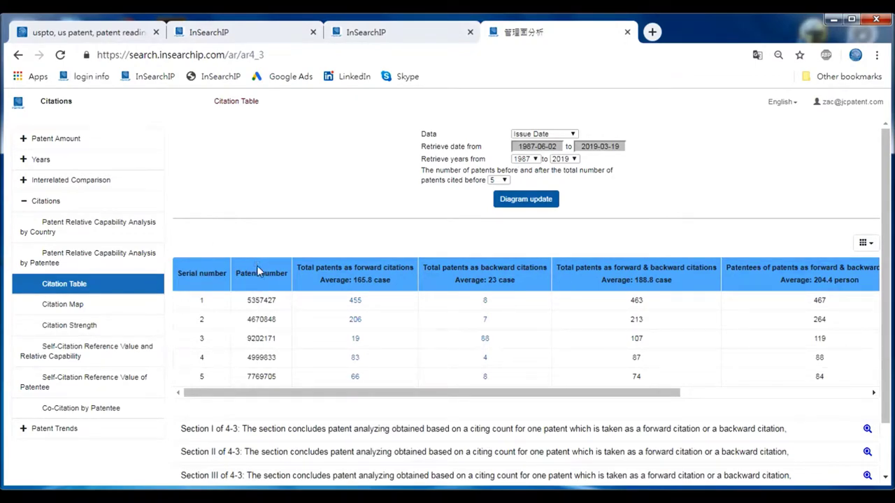
{"action": "scroll", "coordinate": [490, 314], "scroll_direction": "down", "scroll_amount": 1}
Expand the Citation Table's Sections I–IV findings and open the Citation Map for patent 8729737.
{"action": "left_click_drag", "start_coordinate": [631, 335], "coordinate": [769, 340]}
{"action": "left_click", "coordinate": [597, 341]}
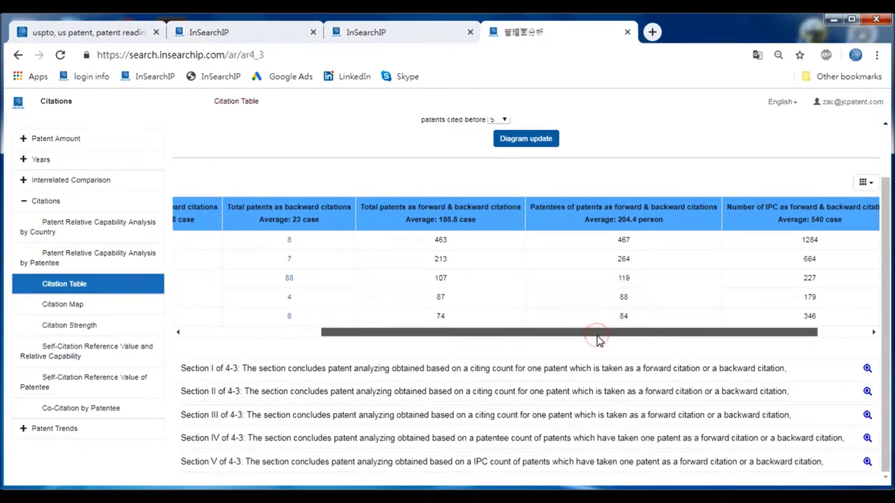
{"action": "left_click_drag", "start_coordinate": [599, 340], "coordinate": [410, 326]}
{"action": "left_click", "coordinate": [867, 369]}
{"action": "scroll", "coordinate": [781, 348], "scroll_direction": "down", "scroll_amount": 4}
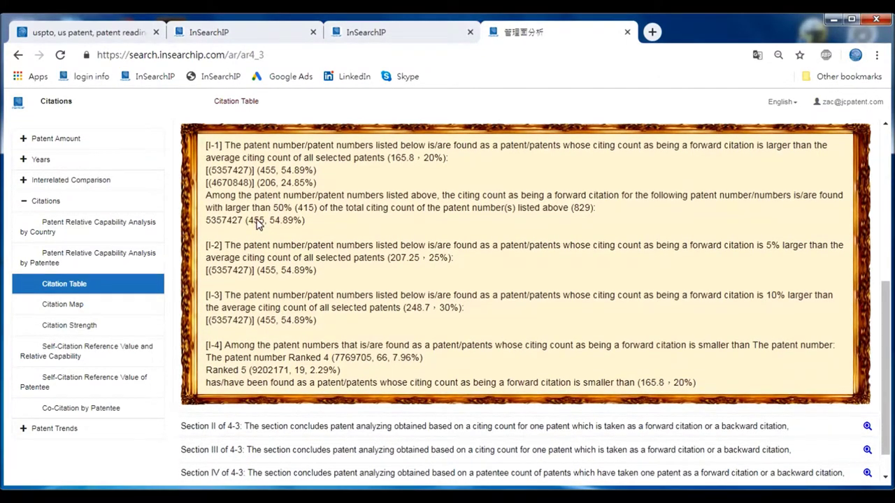
{"action": "left_click", "coordinate": [866, 425]}
{"action": "left_click", "coordinate": [867, 415]}
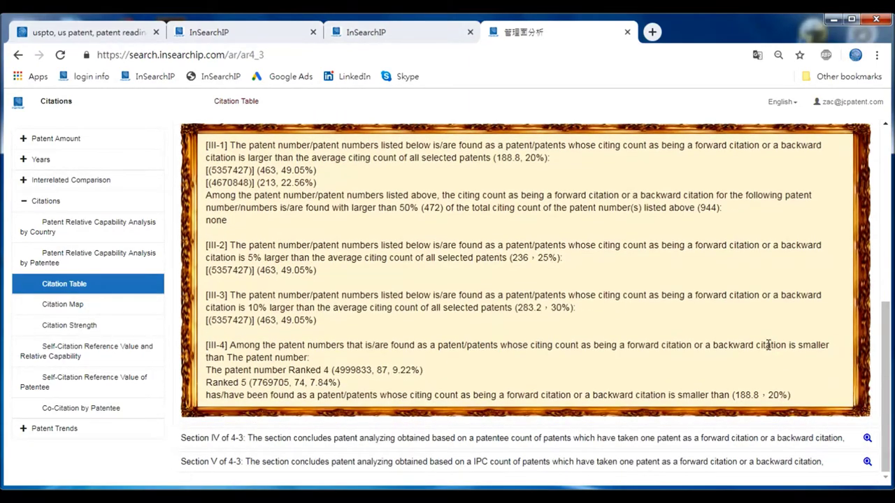
{"action": "left_click", "coordinate": [364, 437]}
{"action": "scroll", "coordinate": [235, 376], "scroll_direction": "down", "scroll_amount": 3}
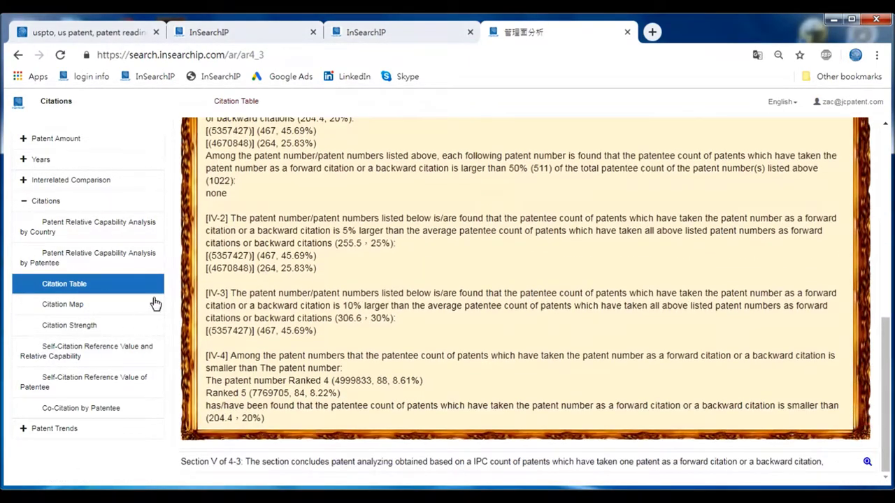
{"action": "left_click", "coordinate": [56, 308]}
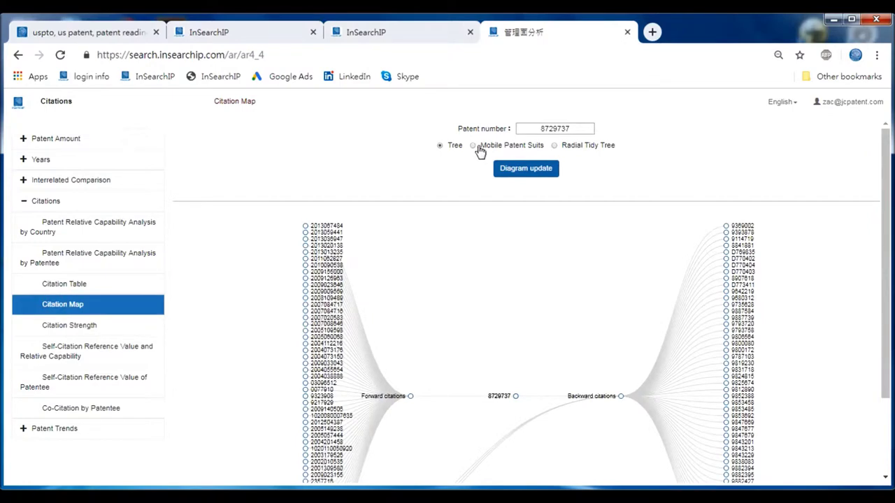
Redraw the citation map as a Tree, a Mobile Patent Suits graph, then a Radial Tidy Tree.
{"action": "left_click", "coordinate": [473, 147]}
{"action": "left_click", "coordinate": [554, 146]}
{"action": "left_click", "coordinate": [439, 146]}
{"action": "left_click", "coordinate": [525, 168]}
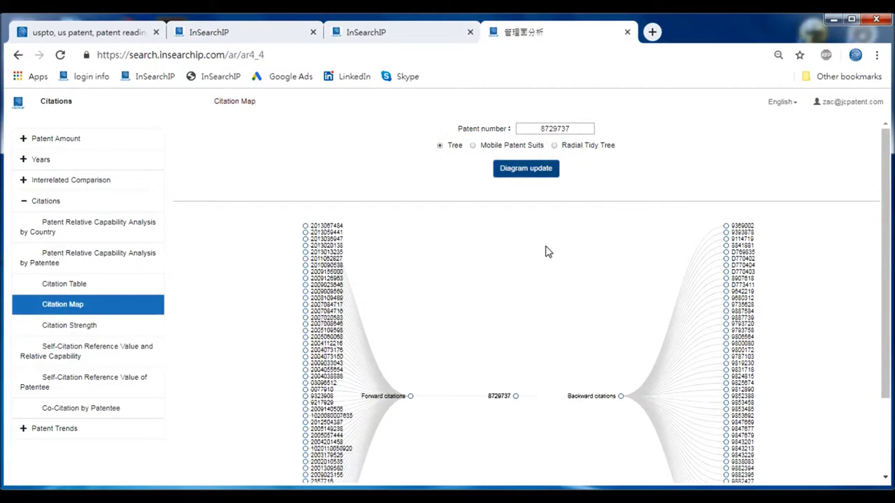
{"action": "left_click", "coordinate": [472, 145]}
{"action": "left_click", "coordinate": [511, 173]}
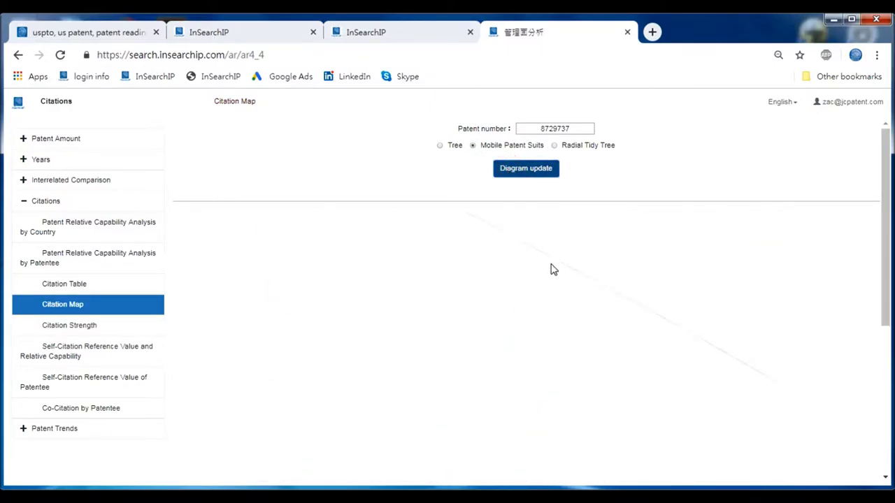
{"action": "left_click", "coordinate": [554, 145]}
{"action": "left_click", "coordinate": [538, 170]}
Redraw the citation map as a left-right Tree and scroll through it.
{"action": "scroll", "coordinate": [703, 285], "scroll_direction": "down", "scroll_amount": 1}
{"action": "scroll", "coordinate": [703, 285], "scroll_direction": "up", "scroll_amount": 1}
{"action": "left_click", "coordinate": [451, 146]}
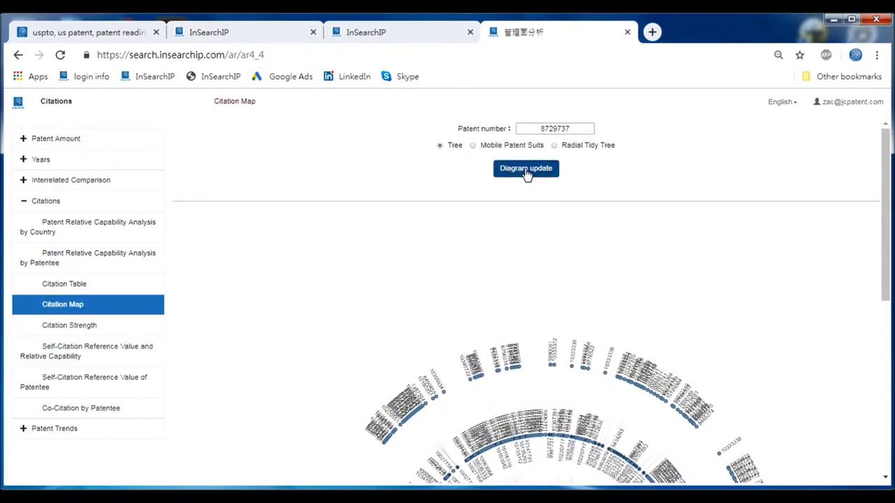
{"action": "left_click", "coordinate": [526, 171]}
{"action": "scroll", "coordinate": [621, 358], "scroll_direction": "down", "scroll_amount": 1}
{"action": "scroll", "coordinate": [621, 357], "scroll_direction": "down", "scroll_amount": 1}
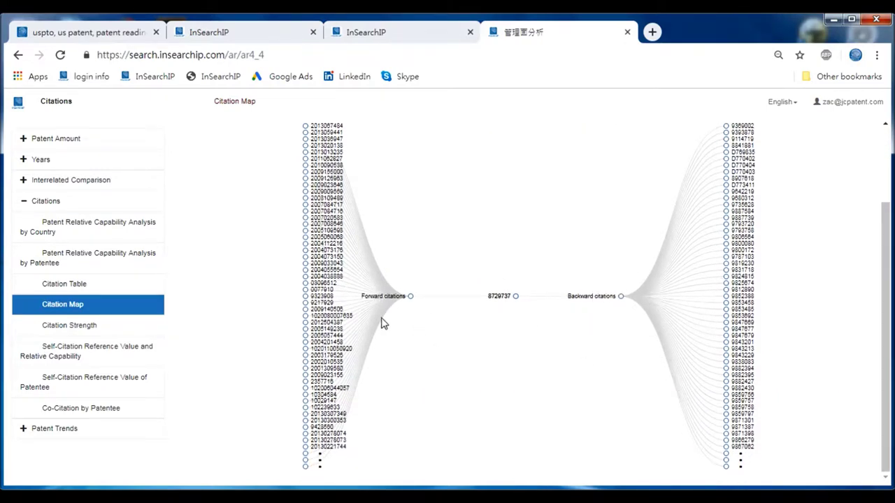
{"action": "scroll", "coordinate": [513, 300], "scroll_direction": "up", "scroll_amount": 3}
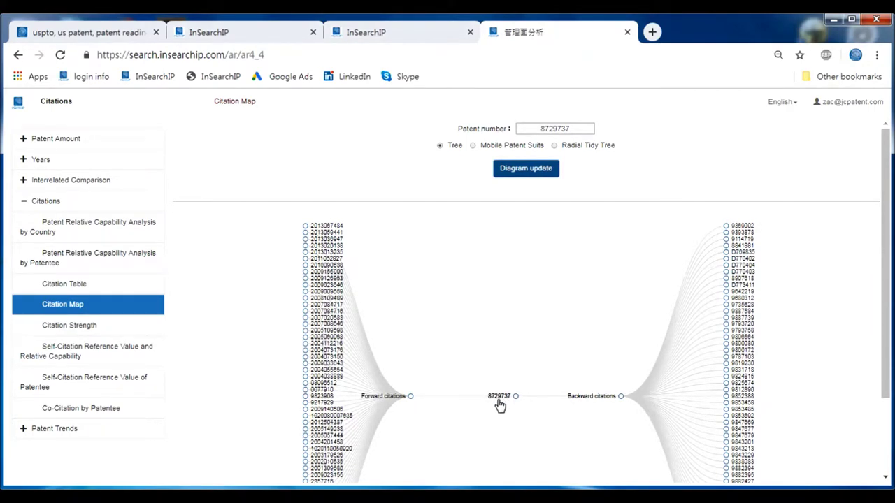
Compare the force-directed and radial layouts again, then open the Citation Strength chart.
{"action": "left_click", "coordinate": [473, 146]}
{"action": "left_click", "coordinate": [511, 173]}
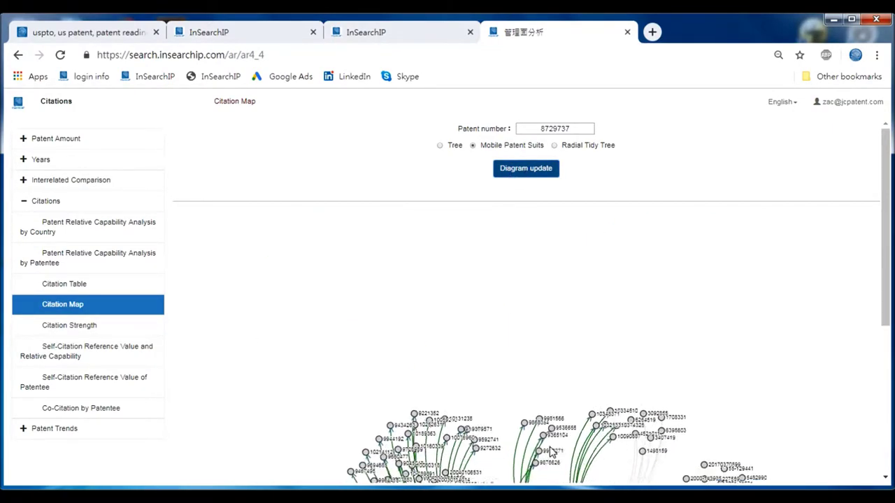
{"action": "scroll", "coordinate": [860, 267], "scroll_direction": "down", "scroll_amount": 3}
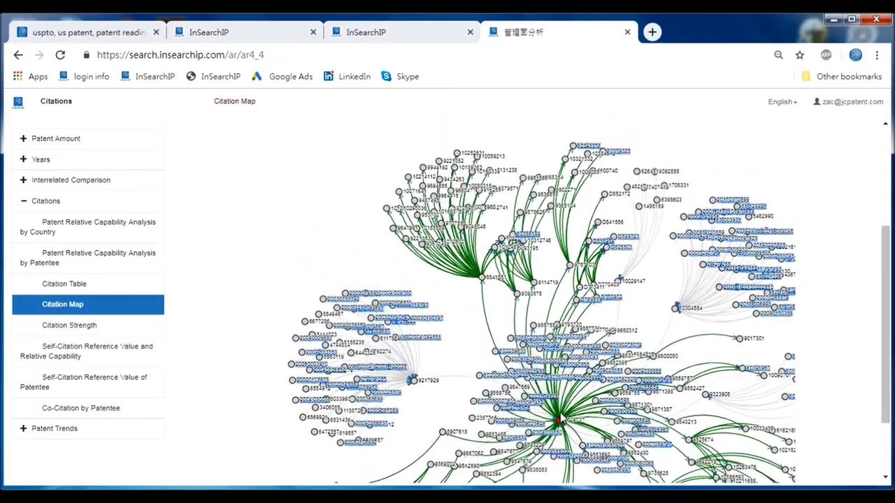
{"action": "scroll", "coordinate": [553, 280], "scroll_direction": "up", "scroll_amount": 3}
{"action": "left_click", "coordinate": [554, 145]}
{"action": "left_click", "coordinate": [522, 169]}
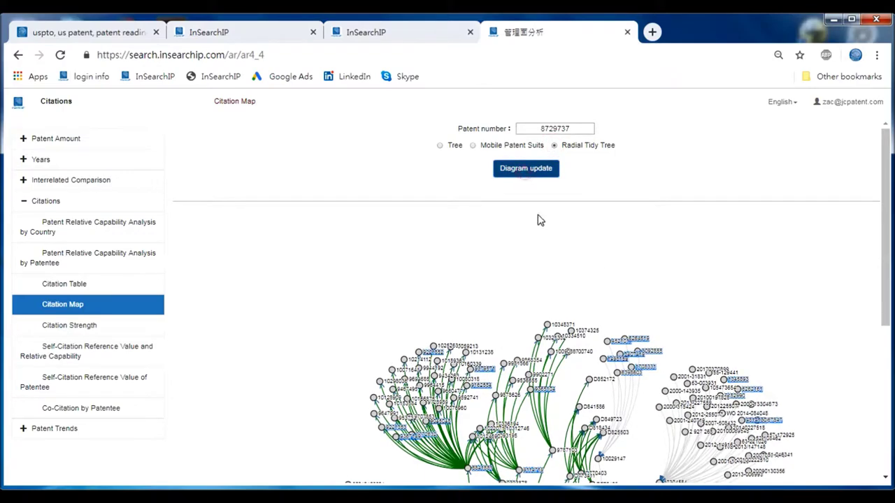
{"action": "scroll", "coordinate": [663, 274], "scroll_direction": "down", "scroll_amount": 3}
{"action": "scroll", "coordinate": [545, 274], "scroll_direction": "down", "scroll_amount": 3}
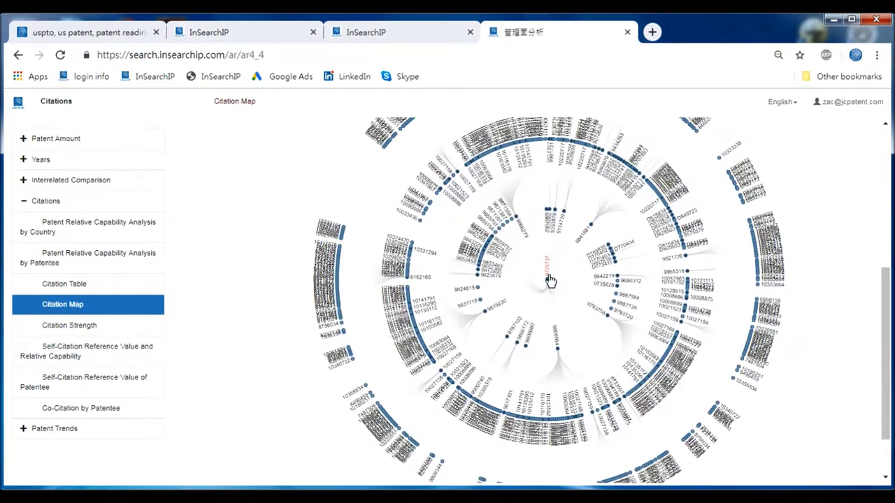
{"action": "left_click", "coordinate": [55, 333]}
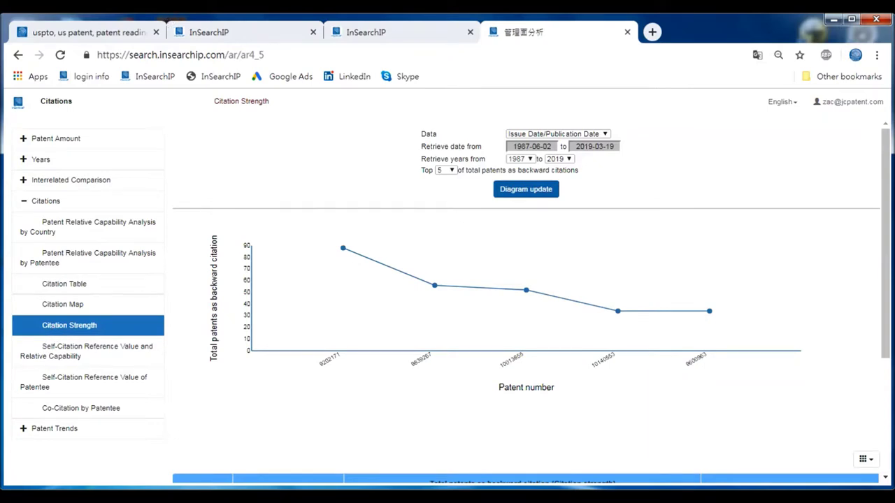
Check the citation strength table, open the Self-Citation and Relative Capability table, then its patentee report.
{"action": "scroll", "coordinate": [815, 306], "scroll_direction": "down", "scroll_amount": 3}
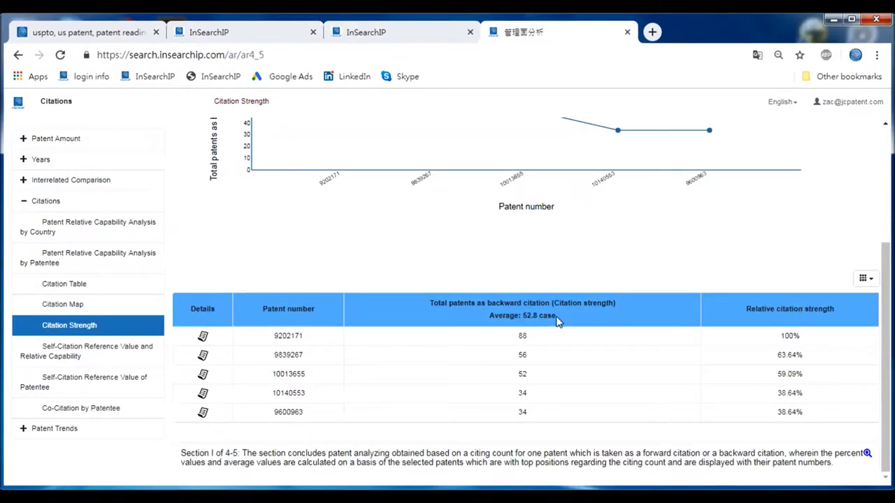
{"action": "left_click", "coordinate": [68, 353]}
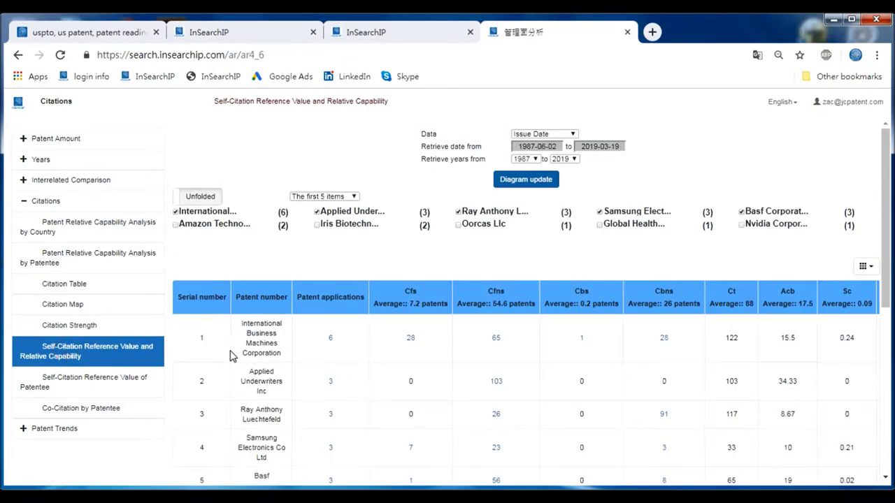
{"action": "scroll", "coordinate": [422, 196], "scroll_direction": "down", "scroll_amount": 1}
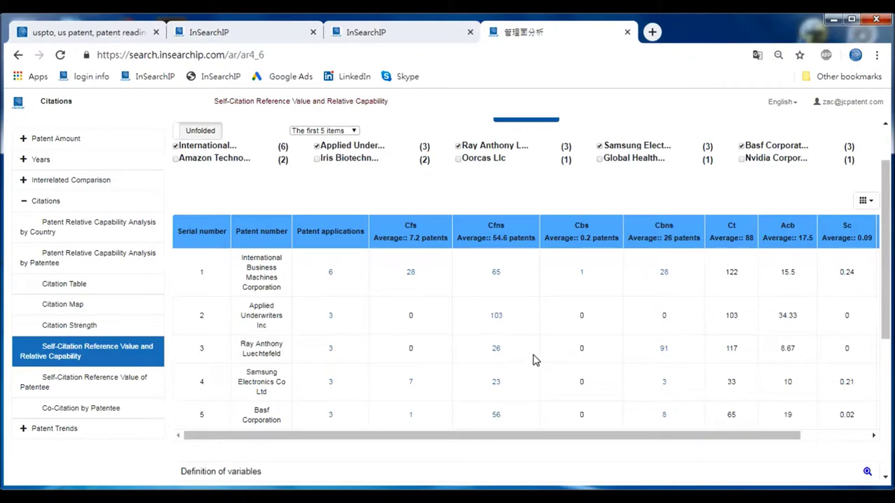
{"action": "scroll", "coordinate": [260, 277], "scroll_direction": "up", "scroll_amount": 1}
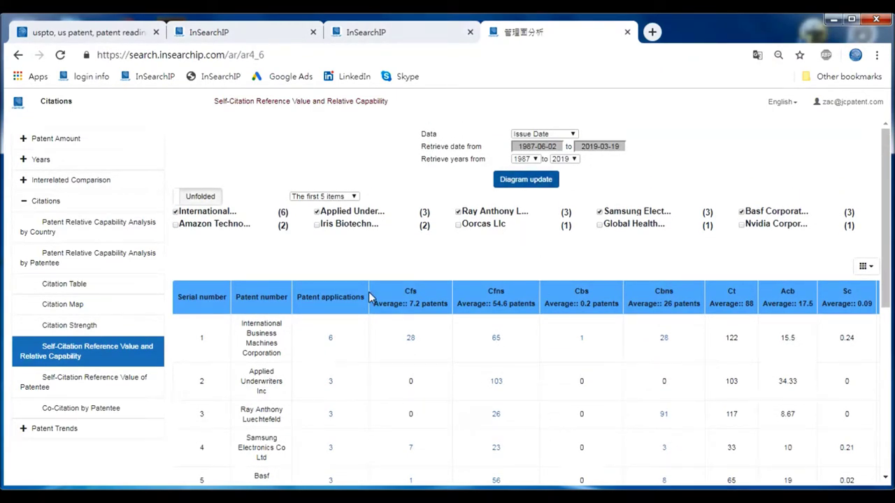
{"action": "left_click", "coordinate": [35, 392]}
Scroll through the Self-Citation Reference Value of Patentee tables and open Co-Citation by Patentee.
{"action": "scroll", "coordinate": [33, 395], "scroll_direction": "down", "scroll_amount": 1}
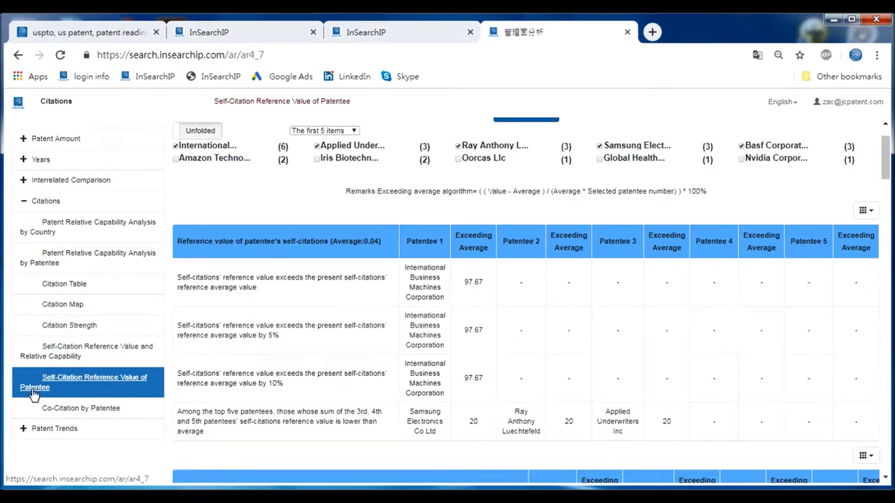
{"action": "scroll", "coordinate": [711, 294], "scroll_direction": "down", "scroll_amount": 10}
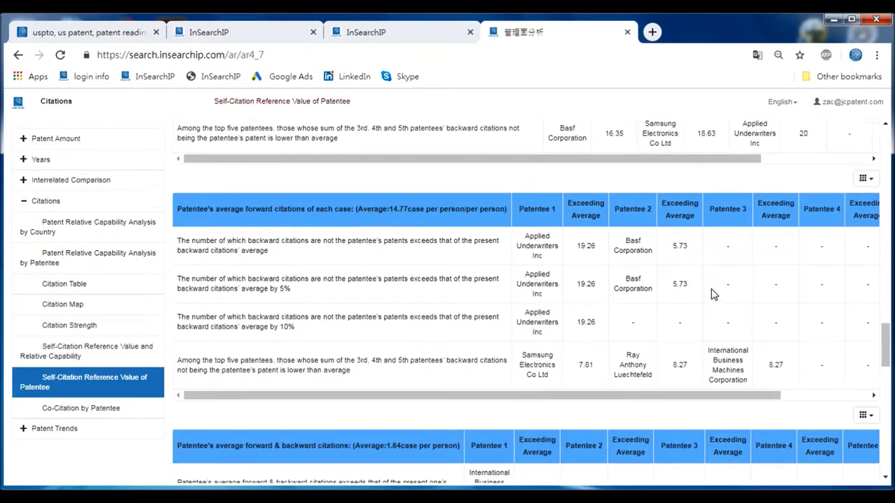
{"action": "scroll", "coordinate": [712, 294], "scroll_direction": "down", "scroll_amount": 1}
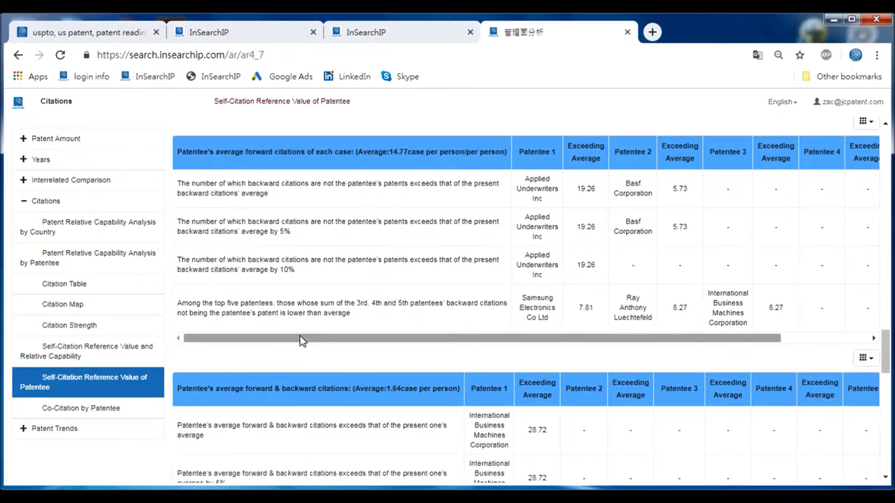
{"action": "scroll", "coordinate": [609, 403], "scroll_direction": "down", "scroll_amount": 1}
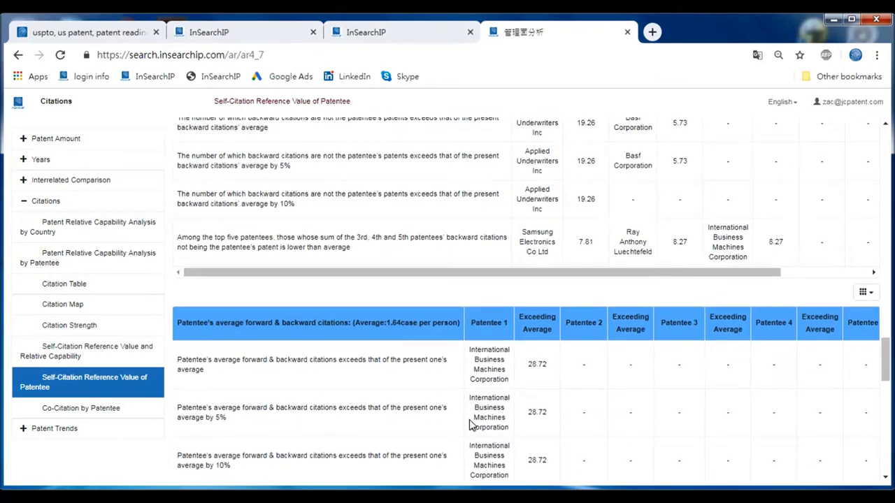
{"action": "scroll", "coordinate": [470, 425], "scroll_direction": "down", "scroll_amount": 10}
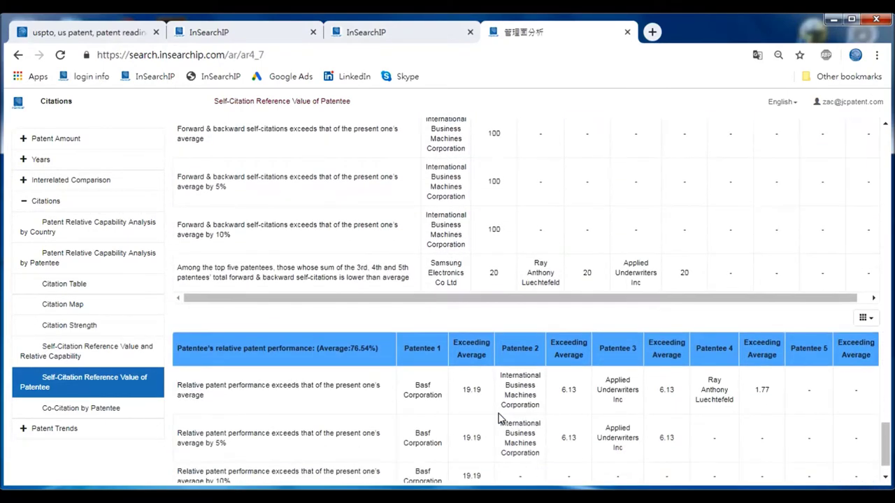
{"action": "scroll", "coordinate": [498, 418], "scroll_direction": "down", "scroll_amount": 1}
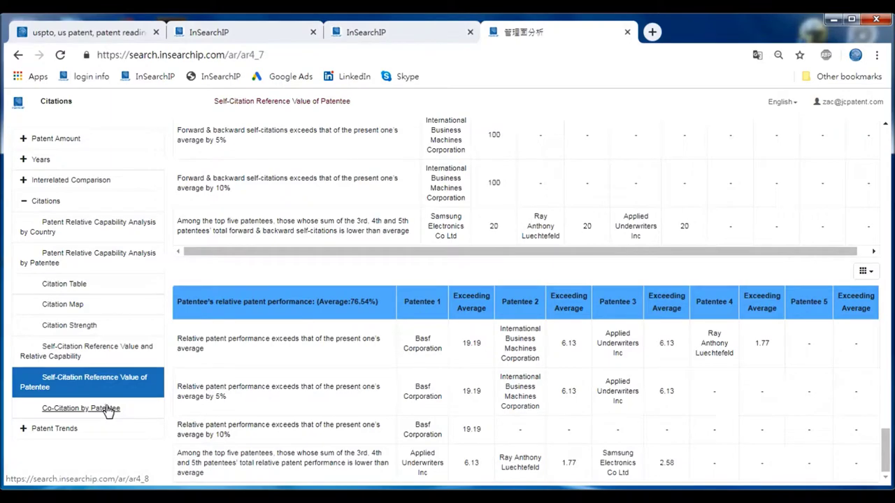
{"action": "left_click", "coordinate": [108, 410]}
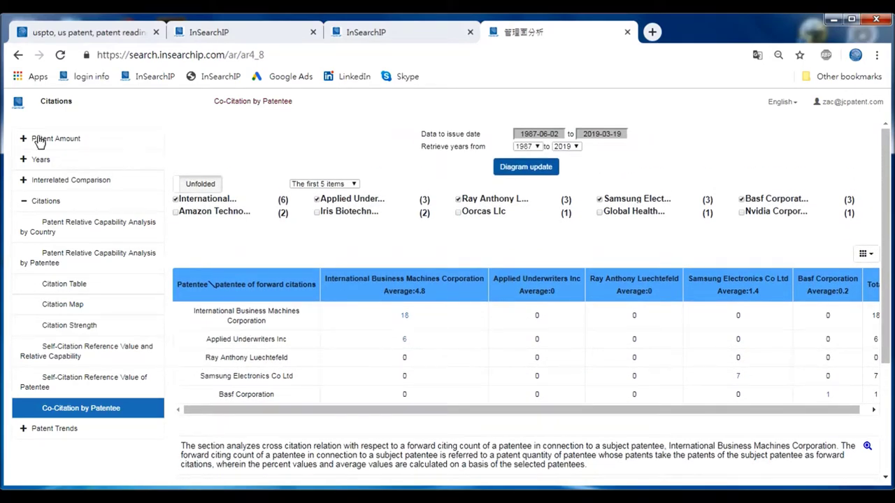
Glance at the project patent list, then expand IBM's co-citation narrative.
{"action": "left_click", "coordinate": [411, 39]}
{"action": "key", "text": "ctrl+Tab"}
{"action": "scroll", "coordinate": [303, 311], "scroll_direction": "down", "scroll_amount": 2}
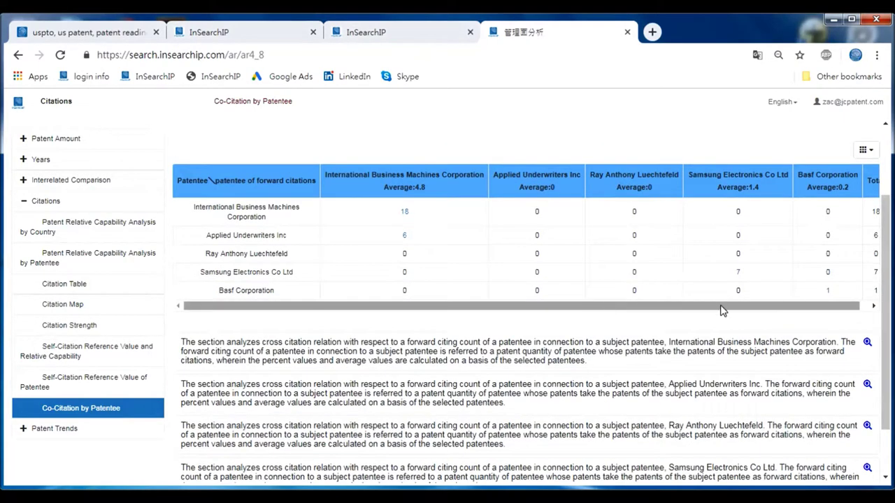
{"action": "left_click", "coordinate": [867, 344]}
{"action": "scroll", "coordinate": [713, 344], "scroll_direction": "down", "scroll_amount": 2}
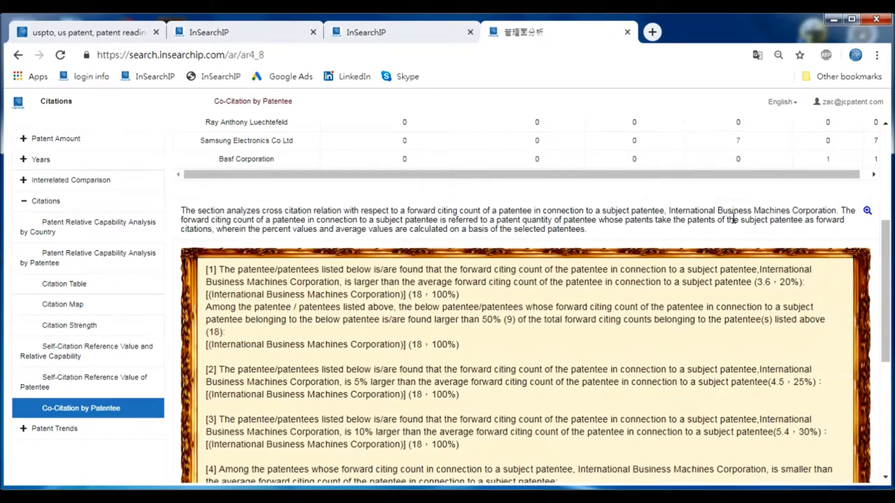
{"action": "scroll", "coordinate": [531, 395], "scroll_direction": "down", "scroll_amount": 5}
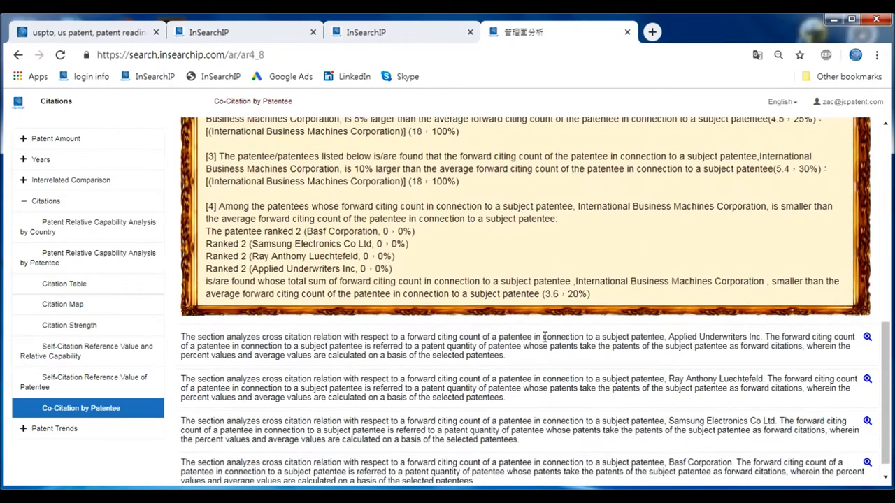
{"action": "scroll", "coordinate": [546, 339], "scroll_direction": "down", "scroll_amount": 1}
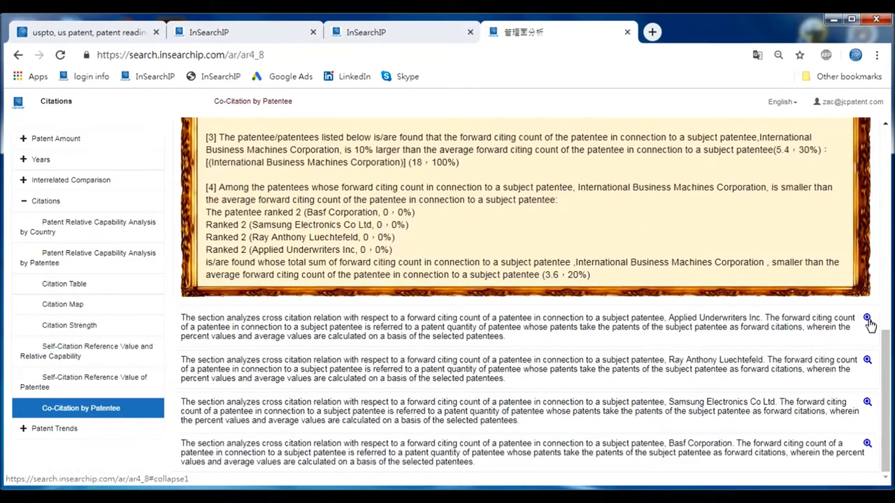
Expand Applied Underwriters' and Samsung's co-citation details, collapse Citations and expand Patent Trends.
{"action": "left_click", "coordinate": [868, 318]}
{"action": "scroll", "coordinate": [867, 343], "scroll_direction": "down", "scroll_amount": 3}
{"action": "left_click", "coordinate": [867, 360]}
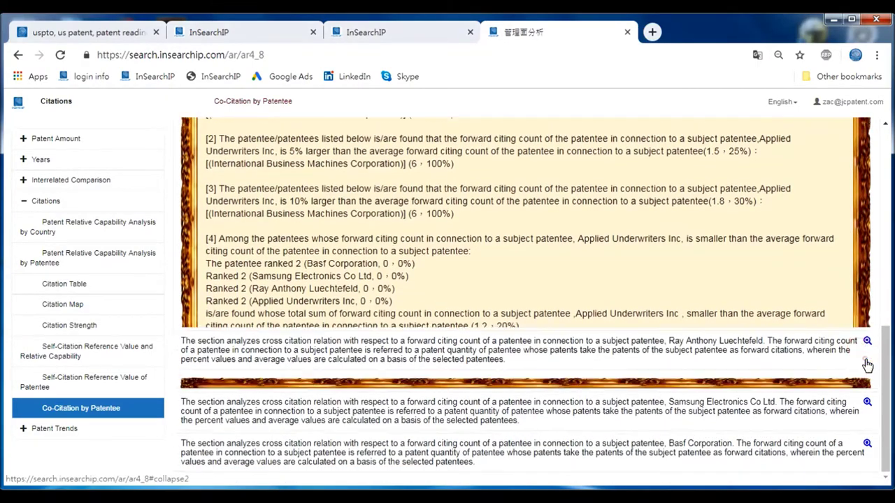
{"action": "left_click", "coordinate": [867, 402]}
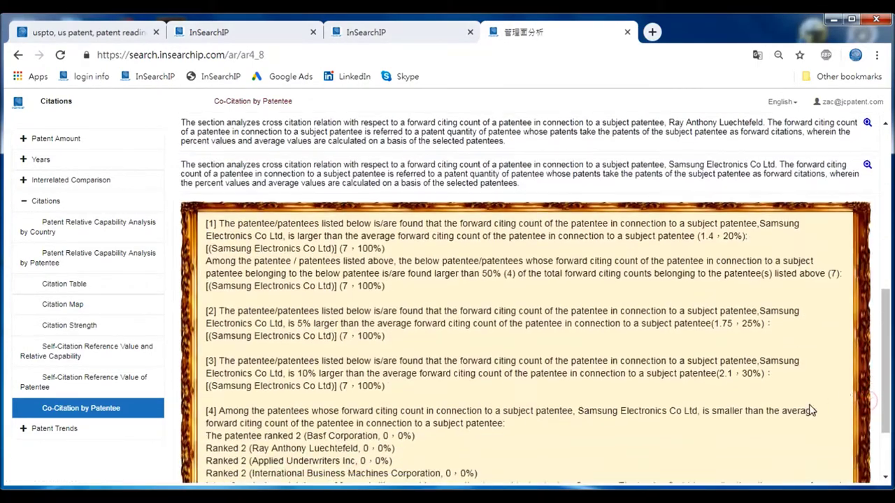
{"action": "scroll", "coordinate": [803, 400], "scroll_direction": "down", "scroll_amount": 3}
{"action": "left_click", "coordinate": [26, 201]}
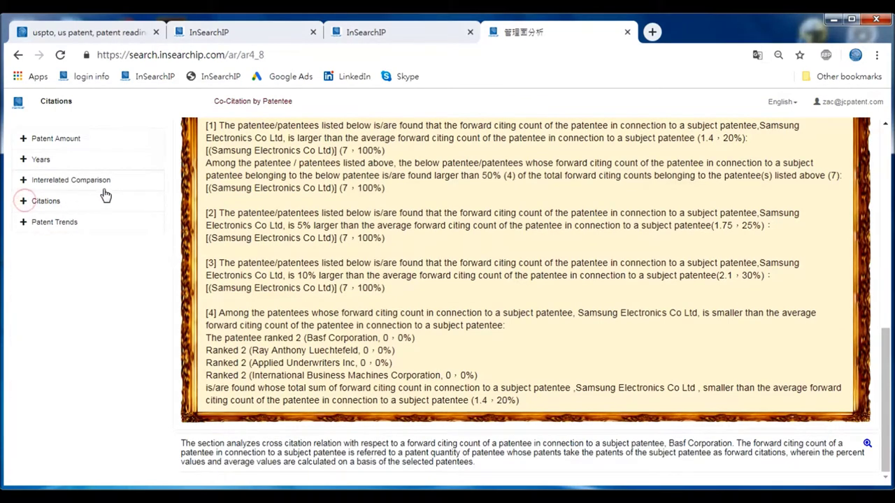
{"action": "left_click", "coordinate": [51, 225]}
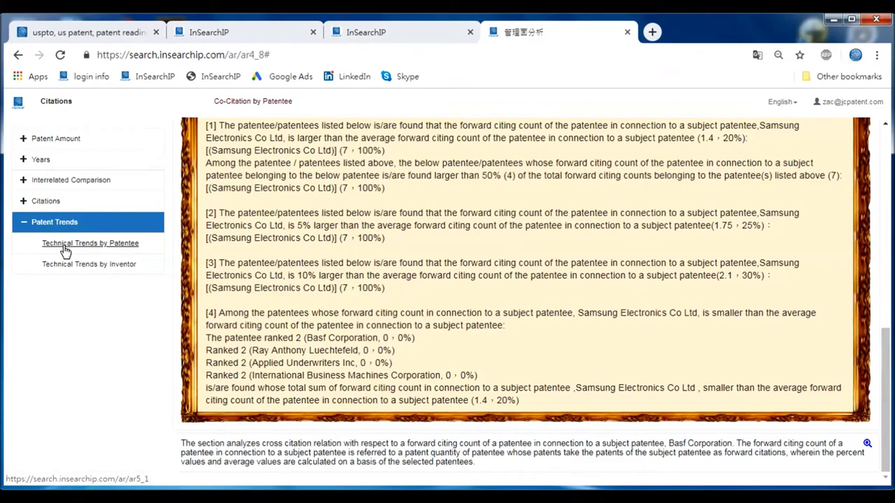
View the Technical Trends by Patentee and by Inventor charts, inspecting the patentee chart's data points.
{"action": "left_click", "coordinate": [64, 246]}
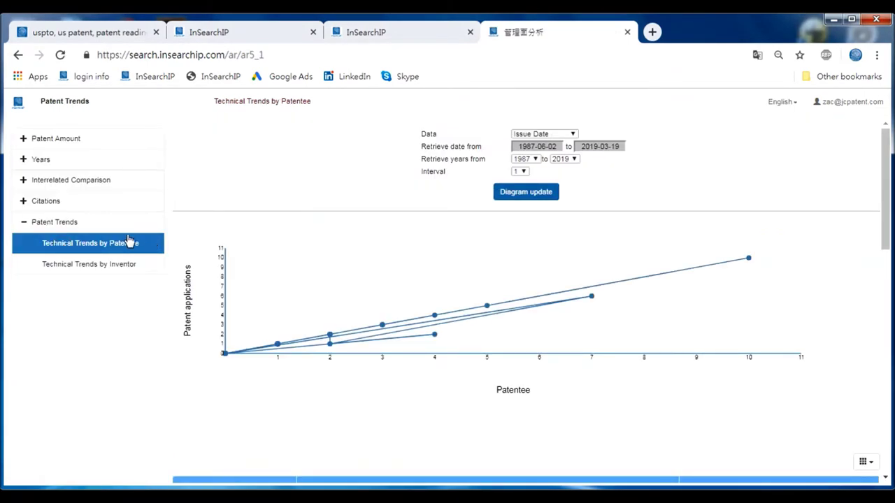
{"action": "left_click", "coordinate": [114, 269]}
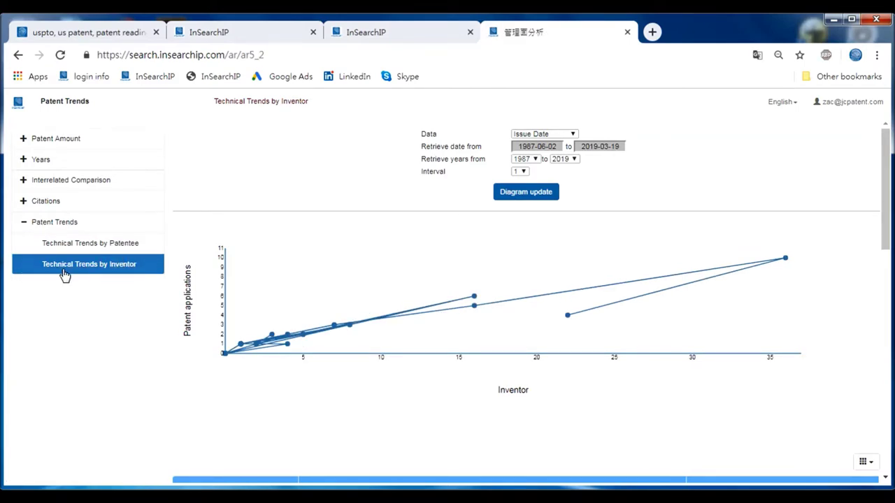
{"action": "key", "text": "alt+Left"}
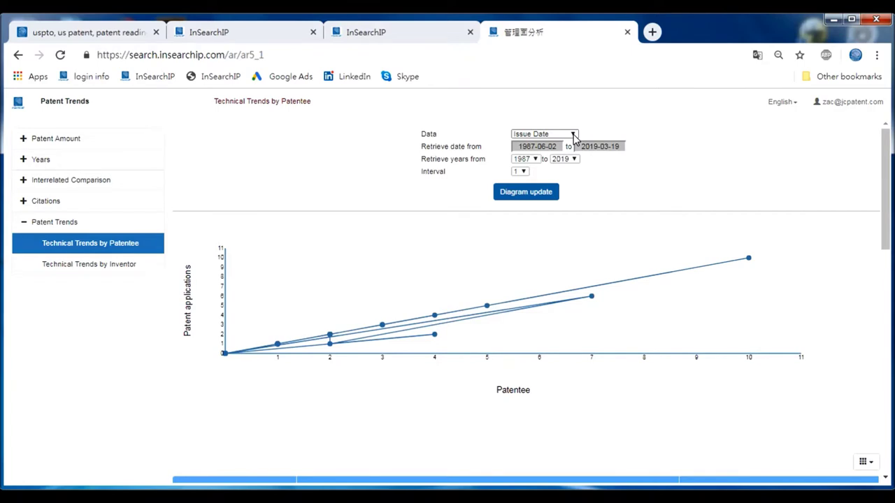
{"action": "scroll", "coordinate": [304, 258], "scroll_direction": "down", "scroll_amount": 4}
{"action": "scroll", "coordinate": [482, 465], "scroll_direction": "down", "scroll_amount": 1}
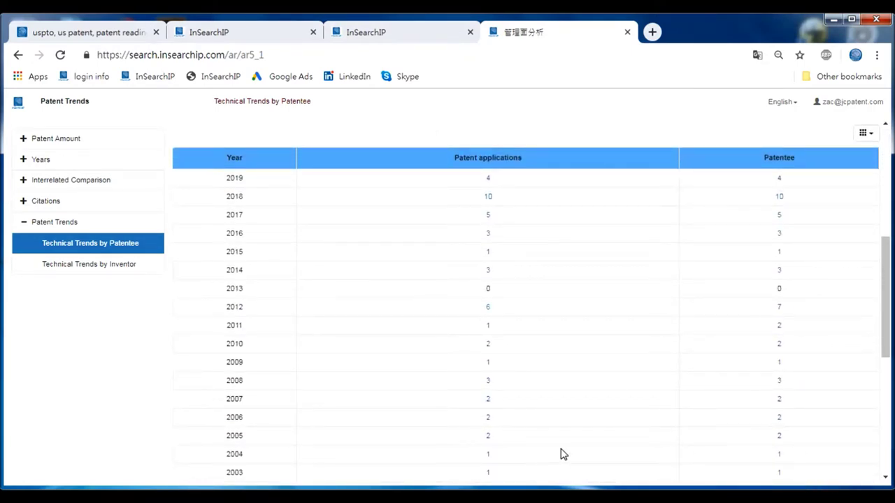
{"action": "scroll", "coordinate": [609, 348], "scroll_direction": "up", "scroll_amount": 5}
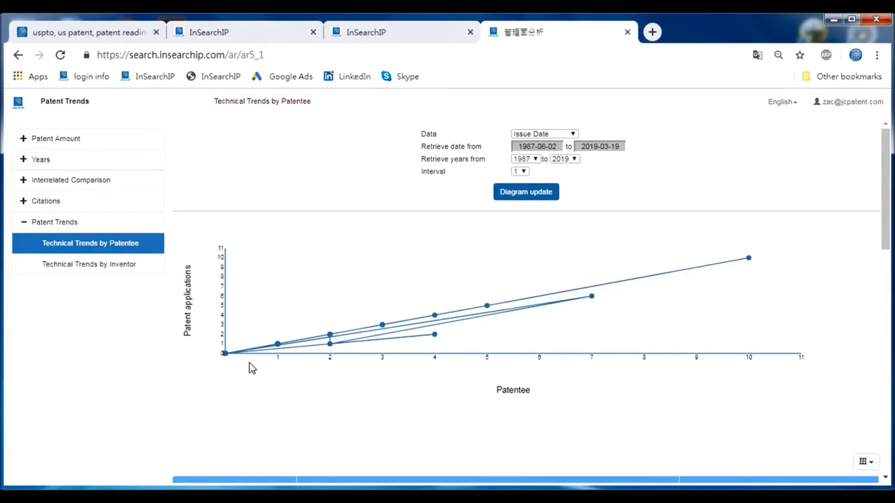
{"action": "mouse_move", "coordinate": [434, 338]}
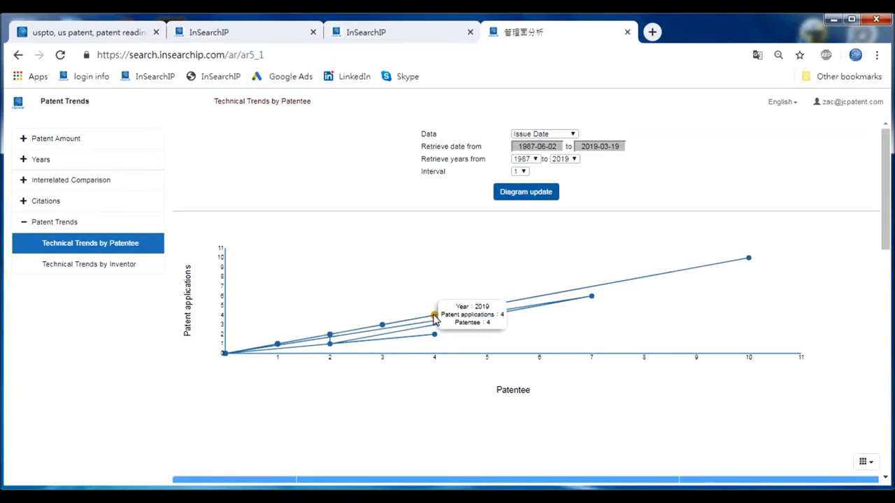
{"action": "mouse_move", "coordinate": [486, 308]}
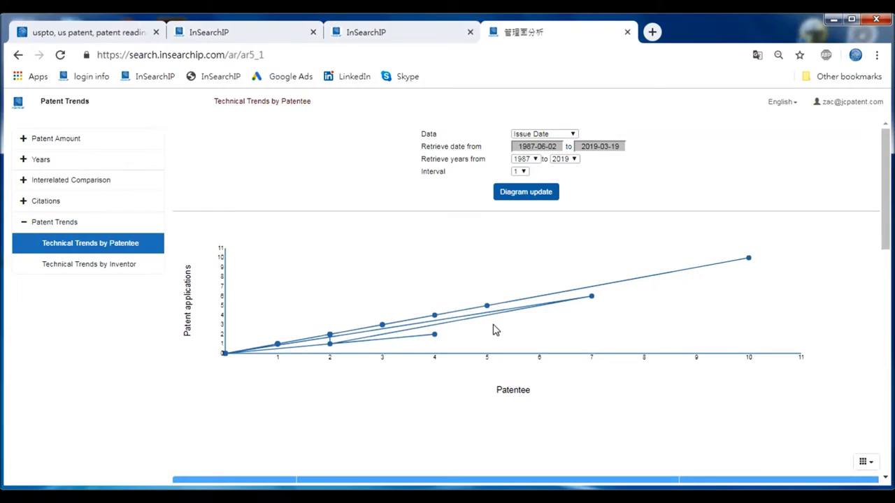
{"action": "scroll", "coordinate": [717, 299], "scroll_direction": "down", "scroll_amount": 5}
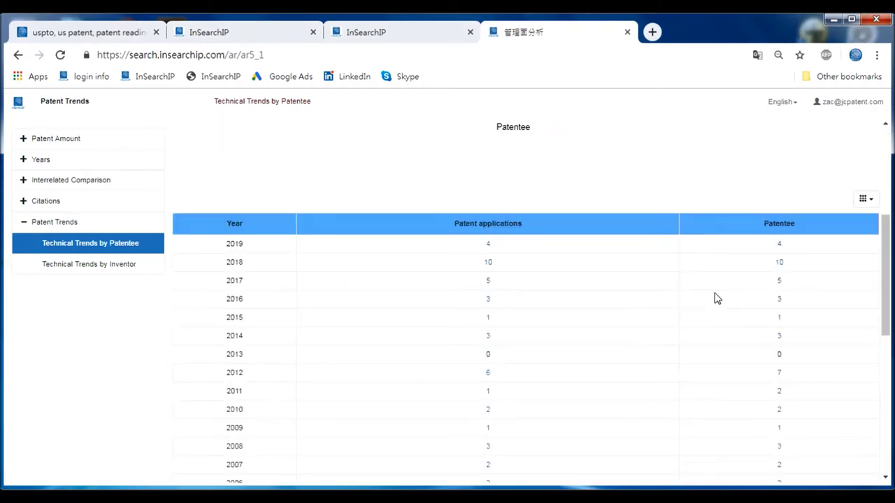
{"action": "scroll", "coordinate": [717, 298], "scroll_direction": "up", "scroll_amount": 5}
{"action": "scroll", "coordinate": [716, 298], "scroll_direction": "down", "scroll_amount": 10}
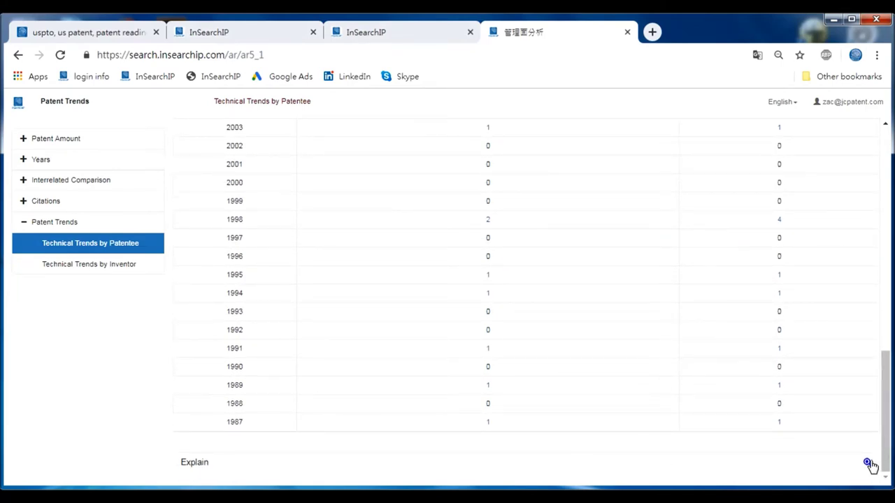
Expand the growth and maturity period explanation, reopen the Inventor chart, then return to the A.I. list.
{"action": "left_click", "coordinate": [867, 463]}
{"action": "scroll", "coordinate": [733, 399], "scroll_direction": "down", "scroll_amount": 3}
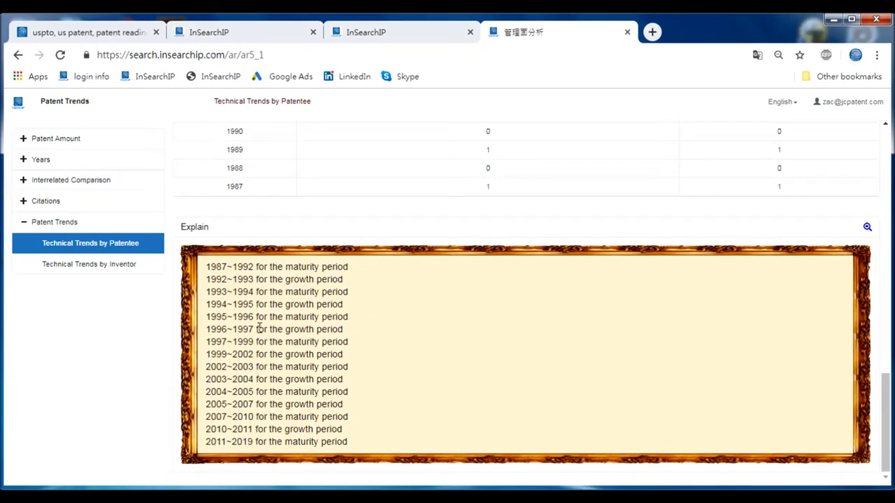
{"action": "left_click", "coordinate": [127, 267]}
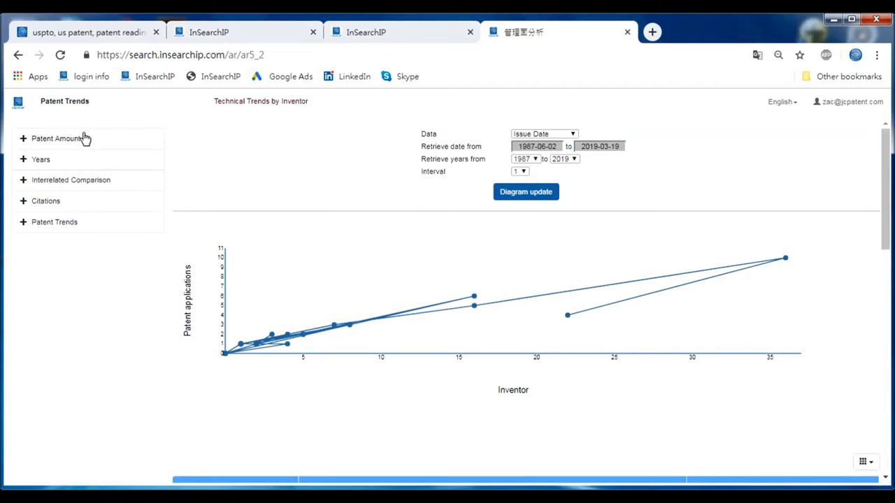
{"action": "left_click", "coordinate": [369, 34]}
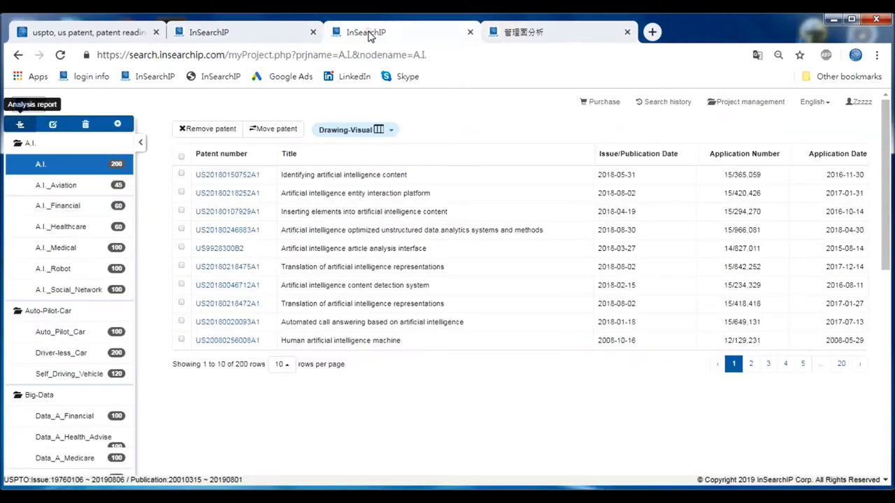
Browse the A.I._Financial and 60-patent A.I._Healthcare lists, then return to the ExPER search homepage.
{"action": "left_click", "coordinate": [21, 125]}
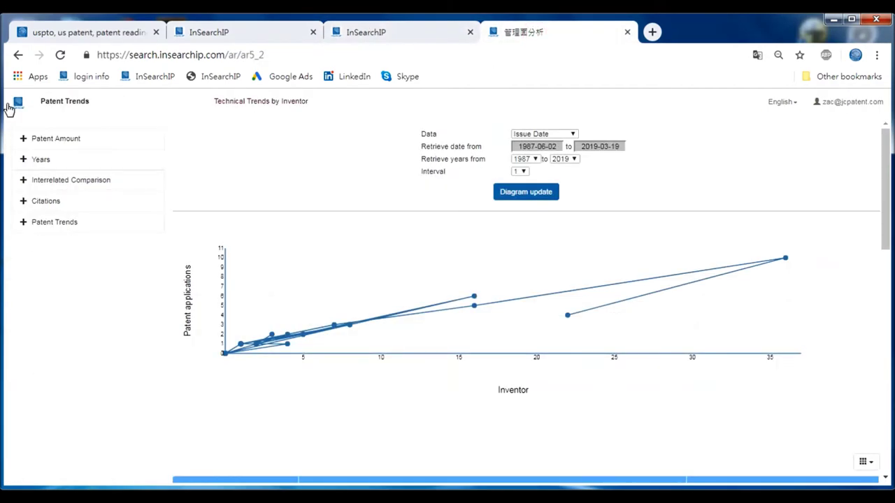
{"action": "left_click", "coordinate": [394, 32]}
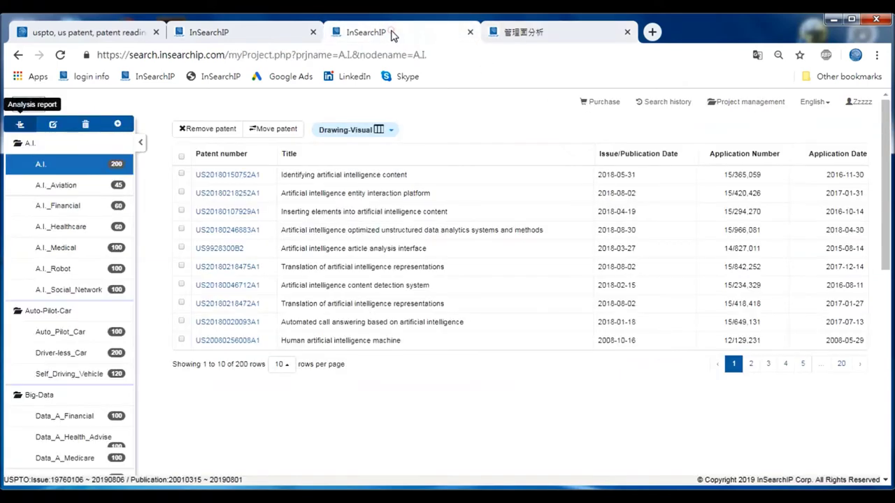
{"action": "left_click", "coordinate": [62, 207]}
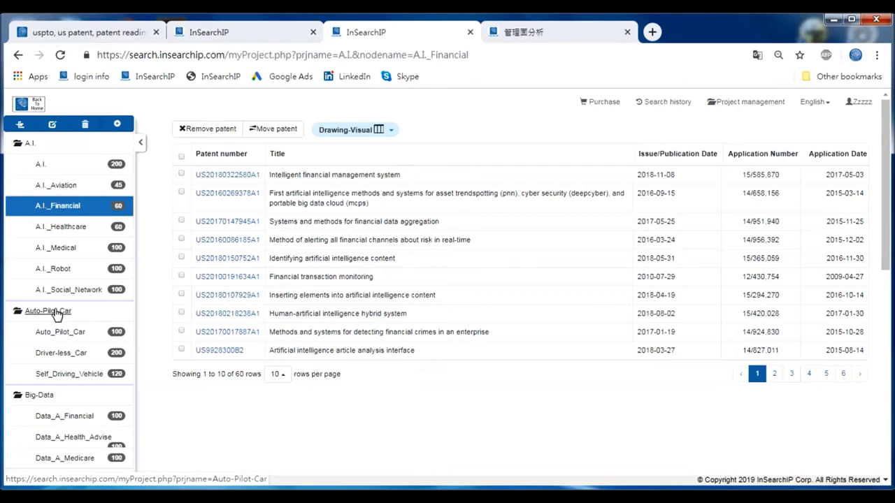
{"action": "left_click", "coordinate": [60, 332]}
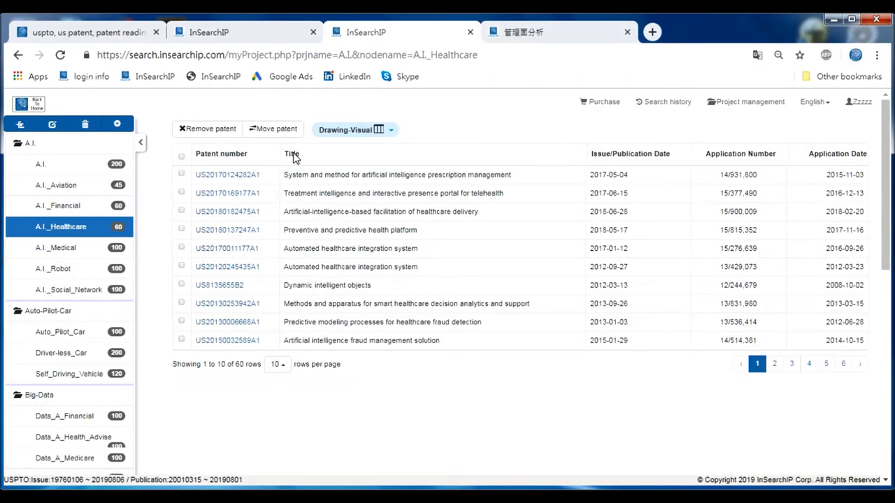
{"action": "left_click", "coordinate": [22, 125]}
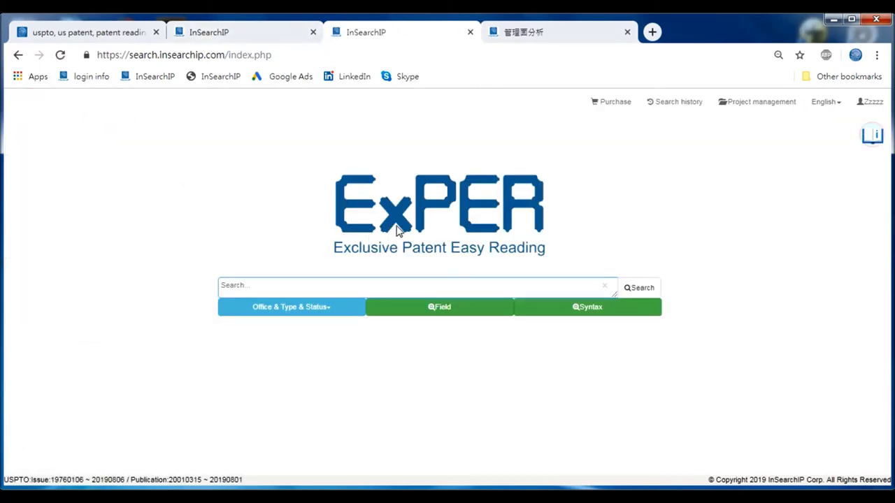
Switch to the insearchip.com homepage and look over its ExPER introduction and top menus.
{"action": "left_click", "coordinate": [106, 32]}
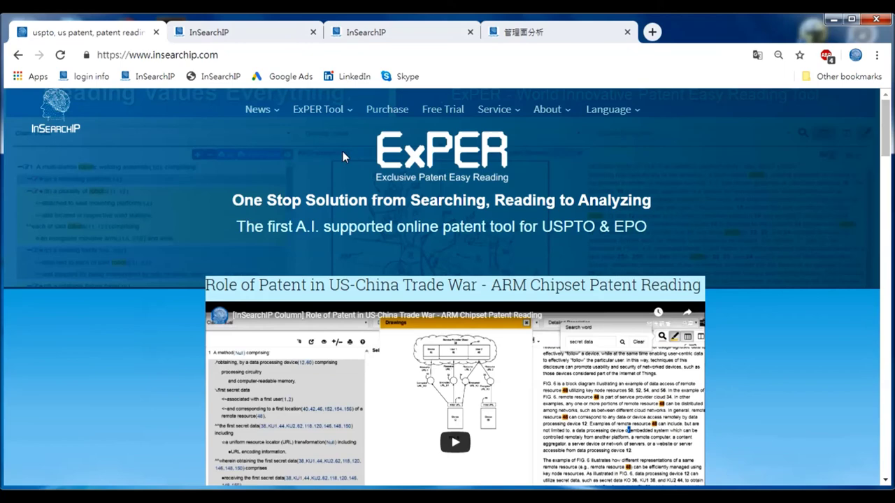
{"action": "mouse_move", "coordinate": [254, 115]}
{"action": "scroll", "coordinate": [695, 154], "scroll_direction": "down", "scroll_amount": 1}
{"action": "scroll", "coordinate": [695, 155], "scroll_direction": "up", "scroll_amount": 1}
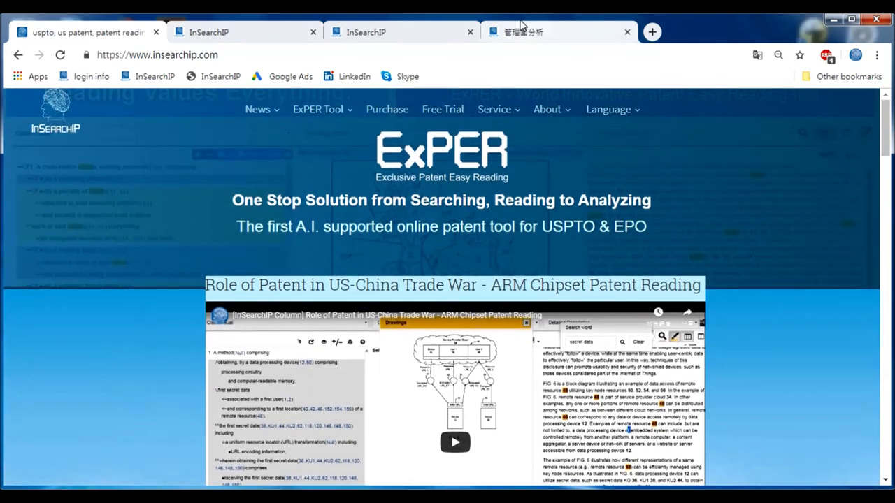